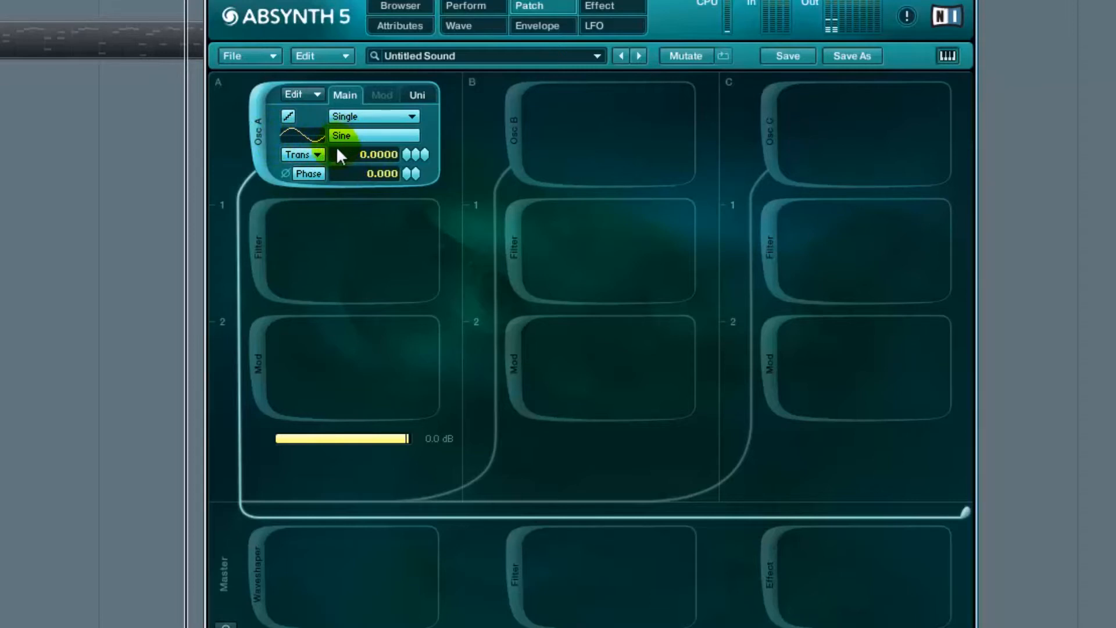
# Look through Osc A's pitch mode options, keeping Trans, and try the Free phase setting before returning to Phase.
pyautogui.click(309, 154)
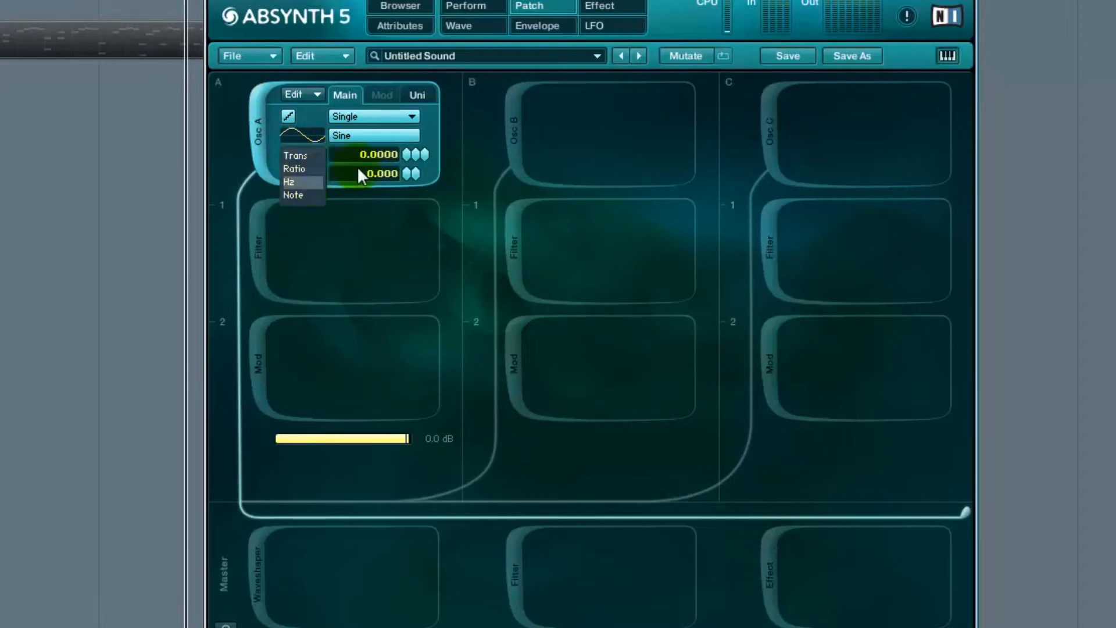
pyautogui.click(296, 156)
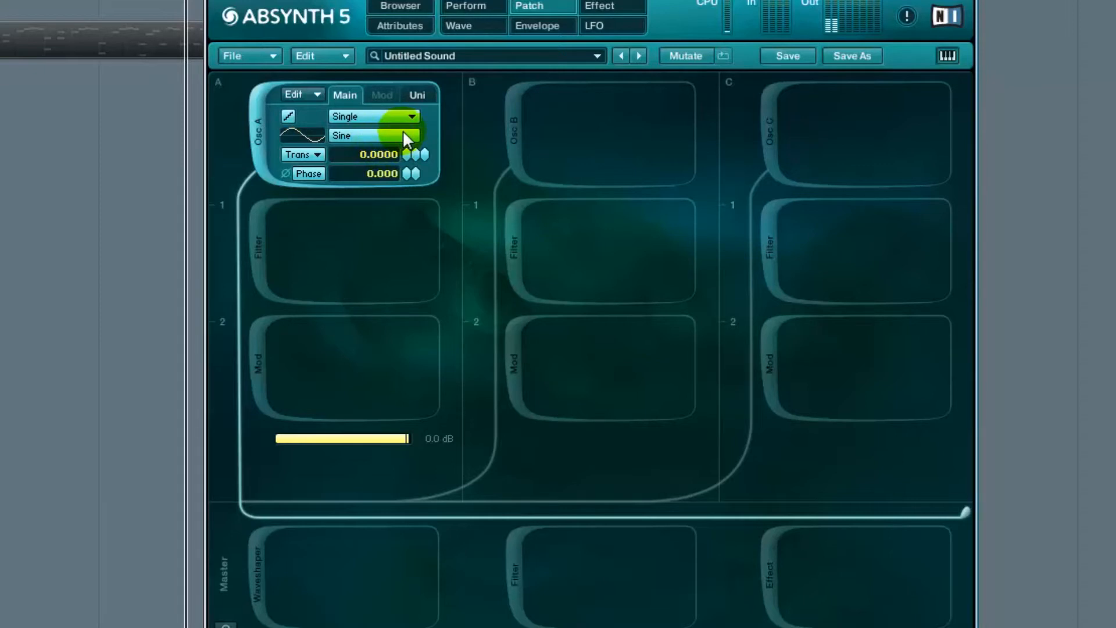
pyautogui.click(314, 175)
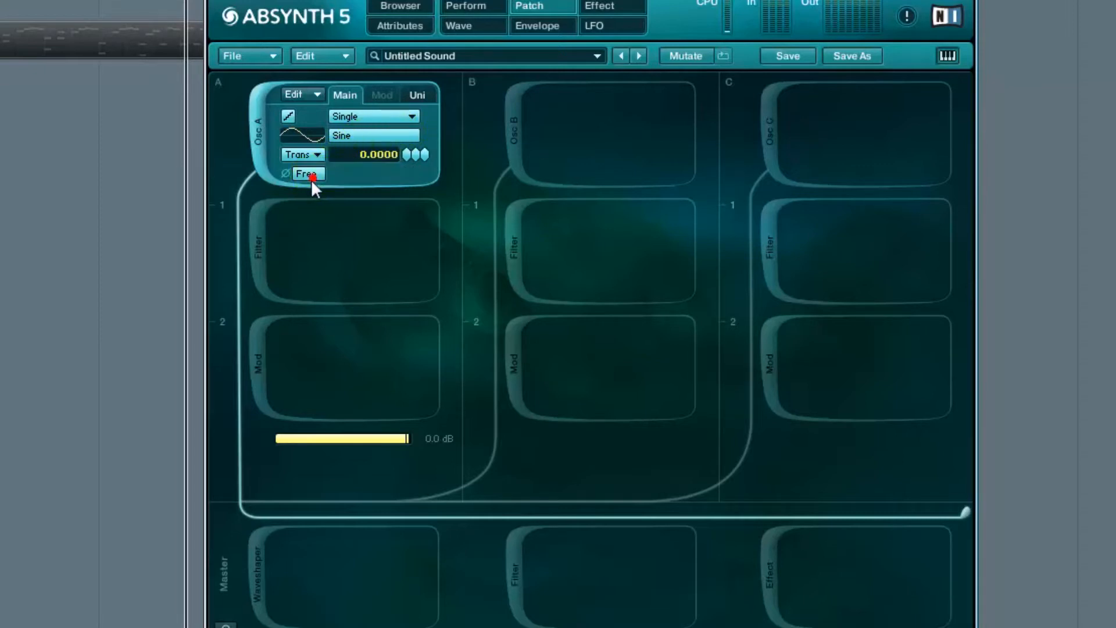
pyautogui.click(311, 177)
# Try different phase values for Osc A and return the phase to 0.000.
pyautogui.moveTo(386, 176); pyautogui.dragTo(415, 111)
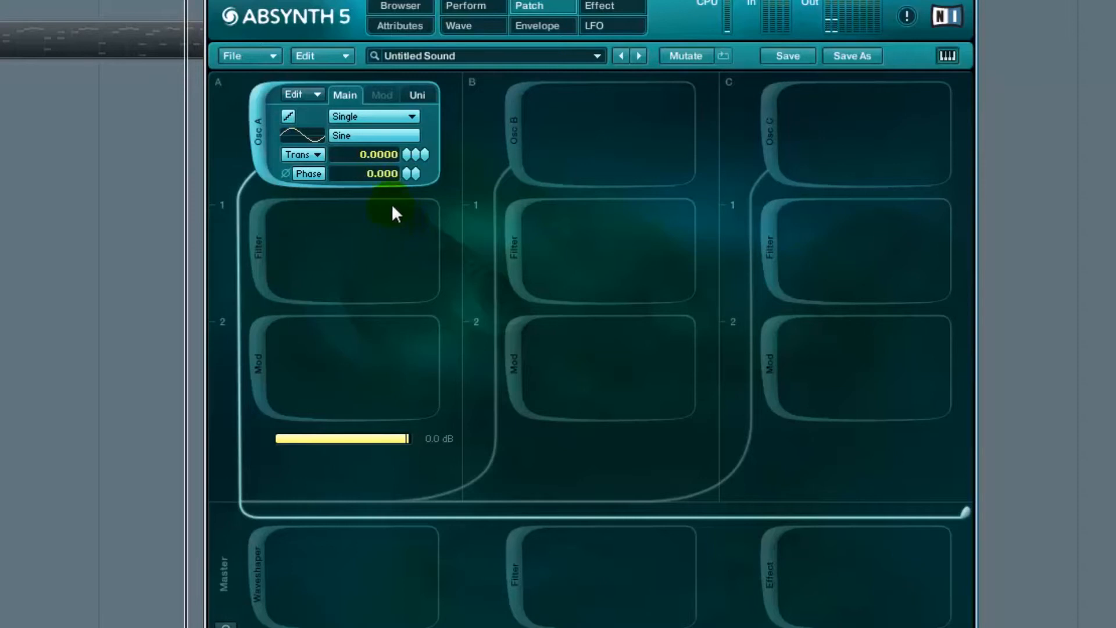
pyautogui.moveTo(417, 128); pyautogui.dragTo(426, 103)
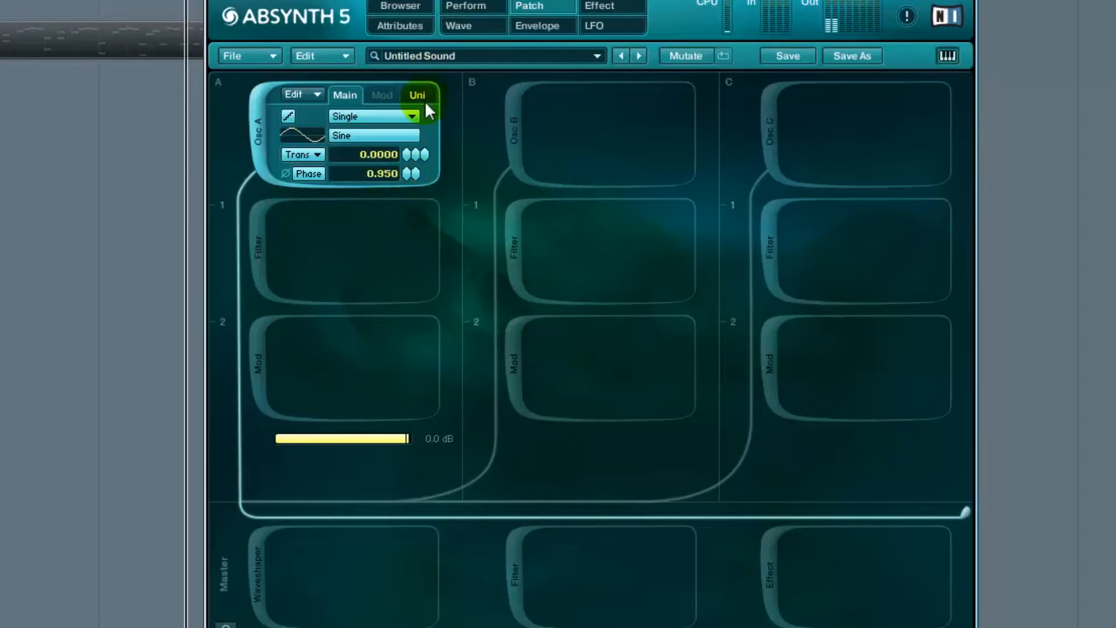
pyautogui.moveTo(409, 173); pyautogui.dragTo(438, 43)
pyautogui.moveTo(425, 174); pyautogui.dragTo(431, 233)
pyautogui.moveTo(428, 176); pyautogui.dragTo(418, 200)
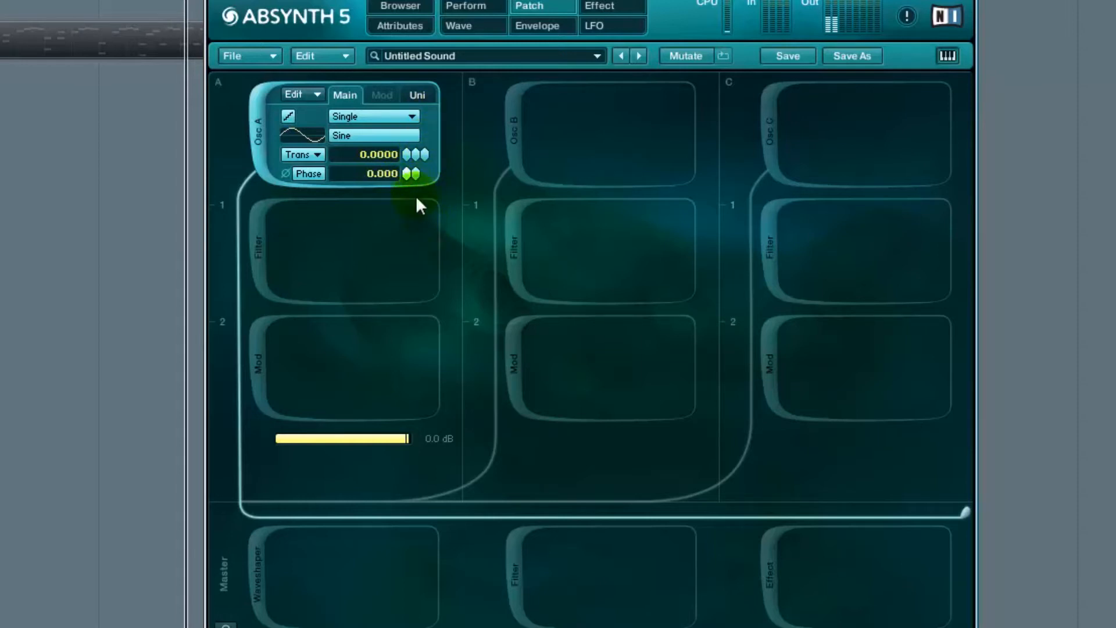
pyautogui.click(307, 177)
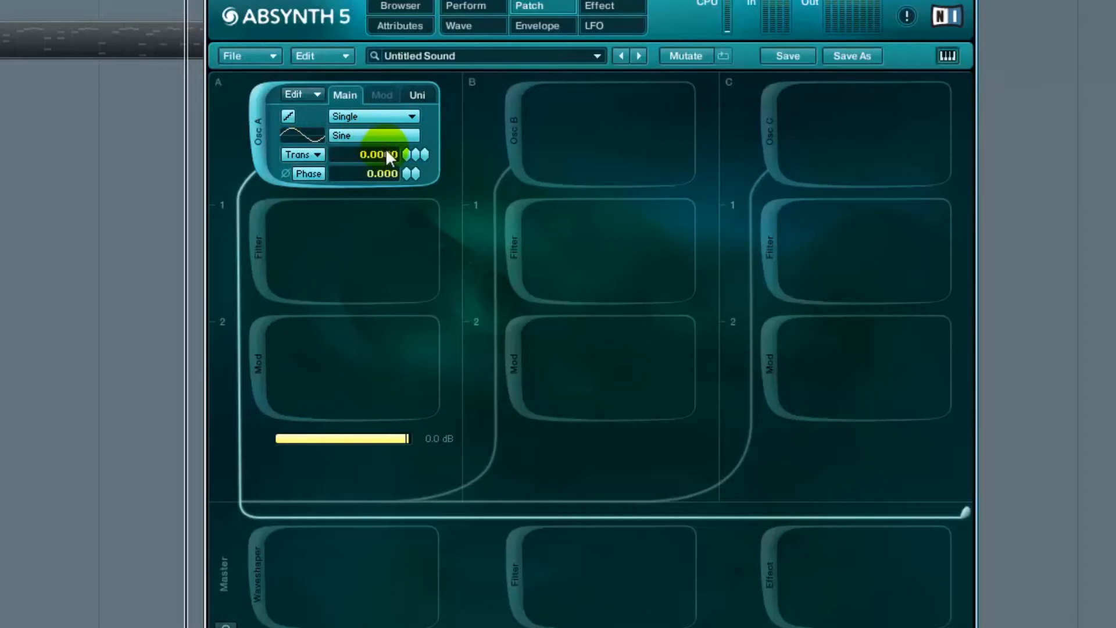
# Set Osc A's unison to 2 voices and try a transposition of about 7.0082.
pyautogui.click(417, 94)
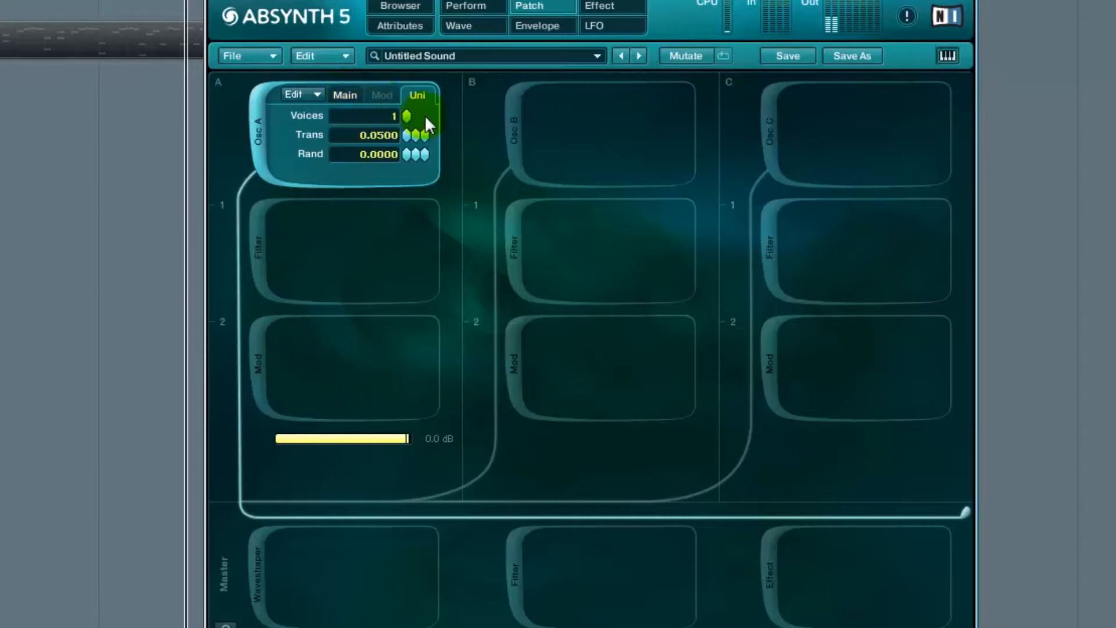
pyautogui.click(407, 114)
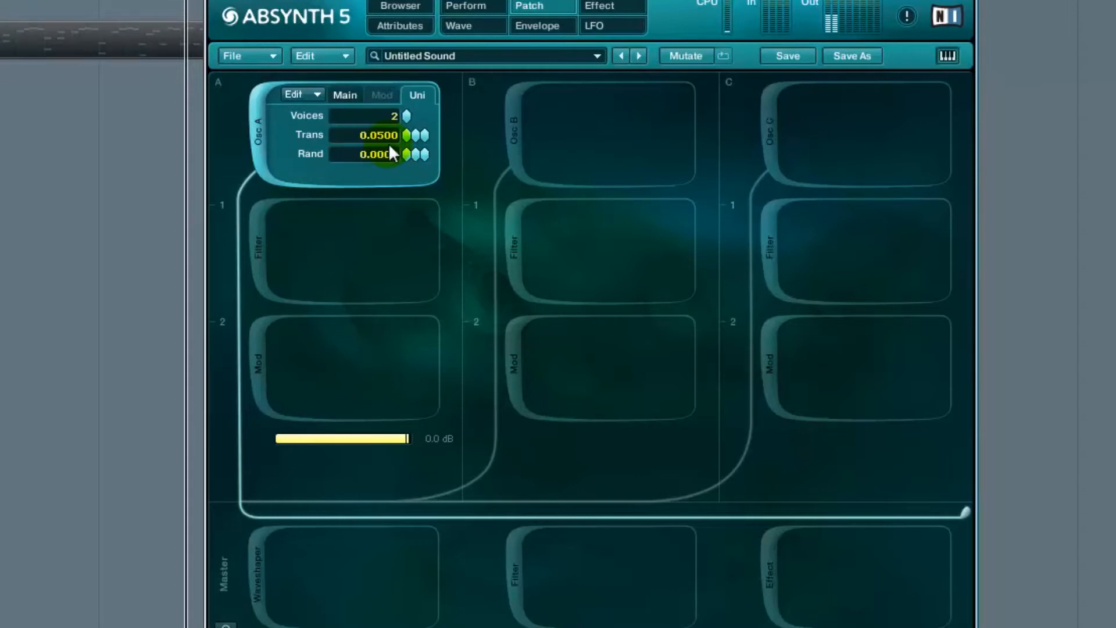
pyautogui.moveTo(407, 135); pyautogui.dragTo(456, 470)
pyautogui.click(416, 134)
pyautogui.click(424, 137)
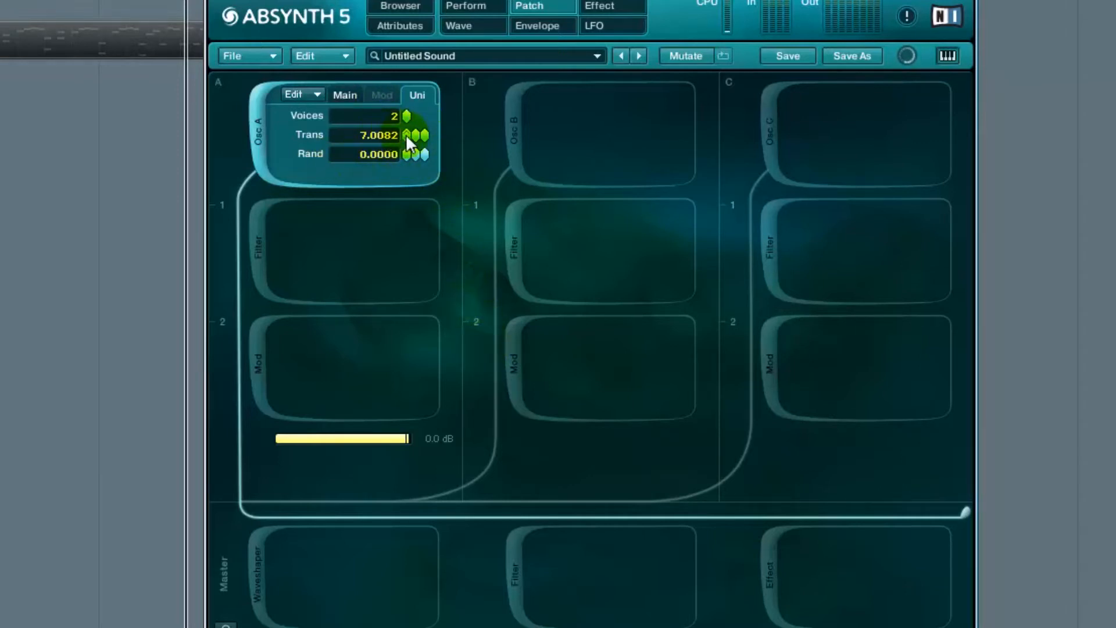
# Set Osc A's unison to 8 voices with transposition at 0.0000, and adjust the unison random amount.
pyautogui.moveTo(403, 138); pyautogui.dragTo(408, 145)
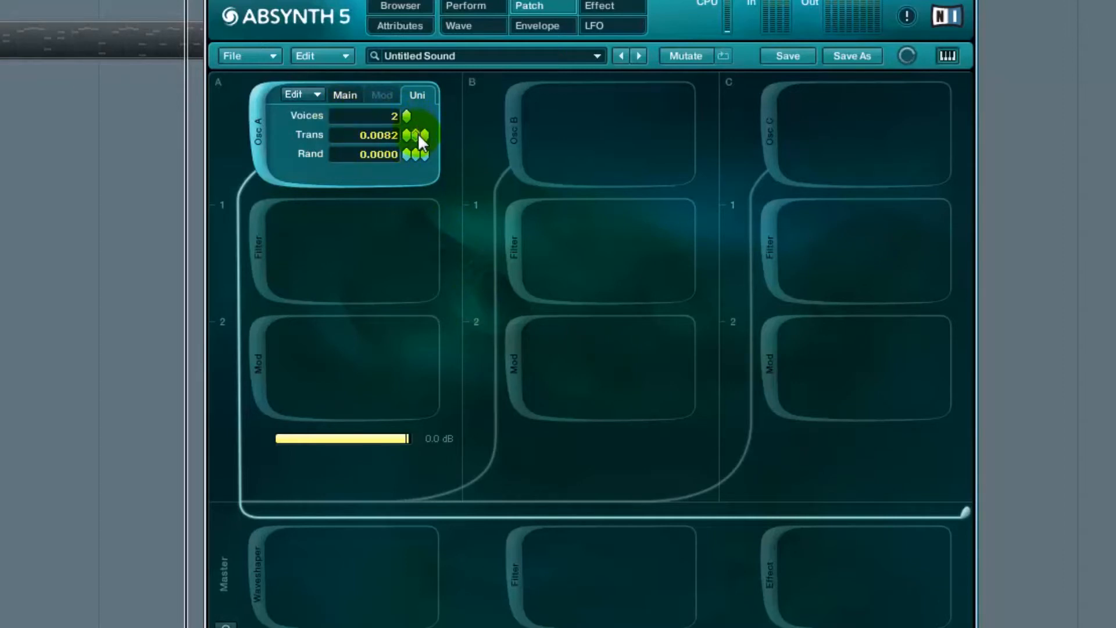
pyautogui.moveTo(407, 109); pyautogui.dragTo(412, 95)
pyautogui.moveTo(418, 134)
pyautogui.mouseDown()
pyautogui.moveTo(421, 71)
pyautogui.moveTo(426, 127)
pyautogui.mouseUp()
pyautogui.moveTo(418, 134); pyautogui.dragTo(416, 136)
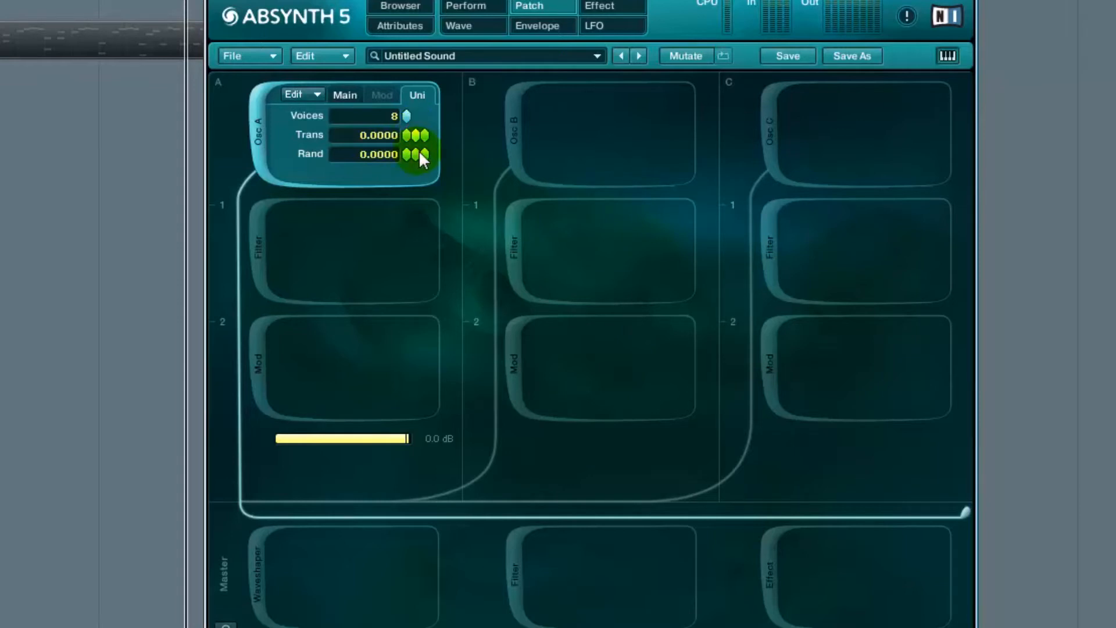
pyautogui.moveTo(417, 159); pyautogui.dragTo(418, 133)
pyautogui.moveTo(404, 155); pyautogui.dragTo(410, 142)
# Change Osc A's main wave to the simple wave Square_real.
pyautogui.click(344, 96)
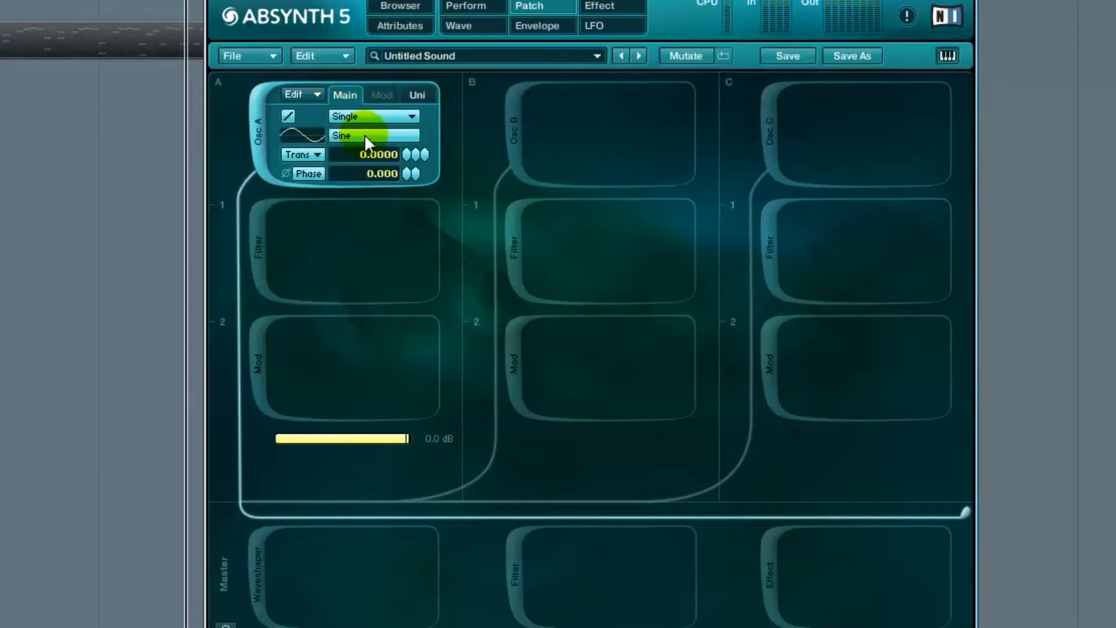
pyautogui.click(346, 135)
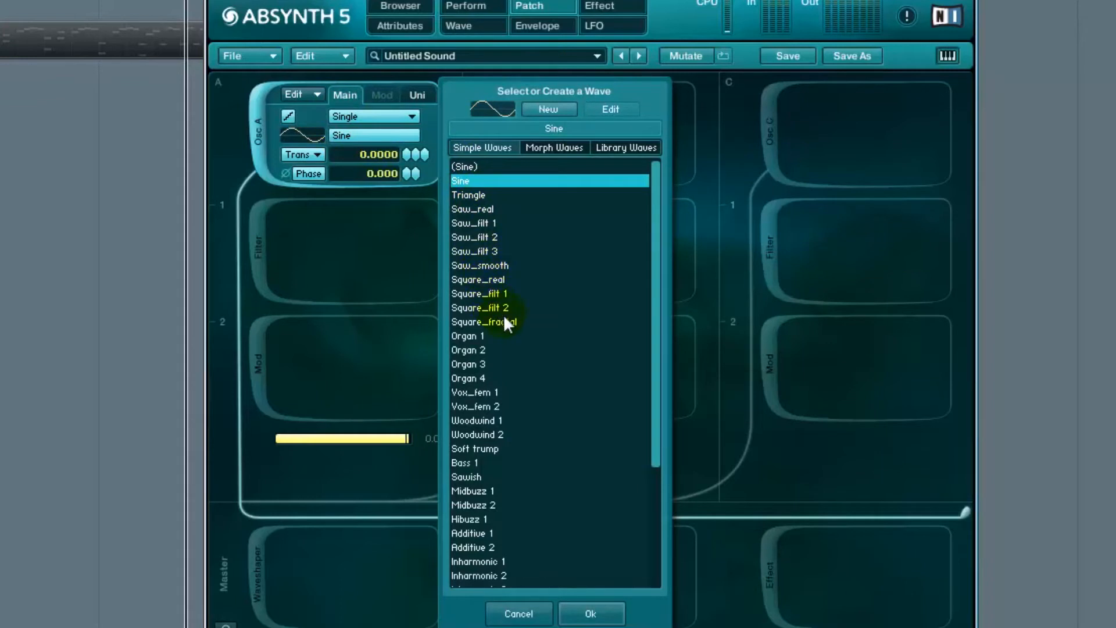
pyautogui.doubleClick(501, 278)
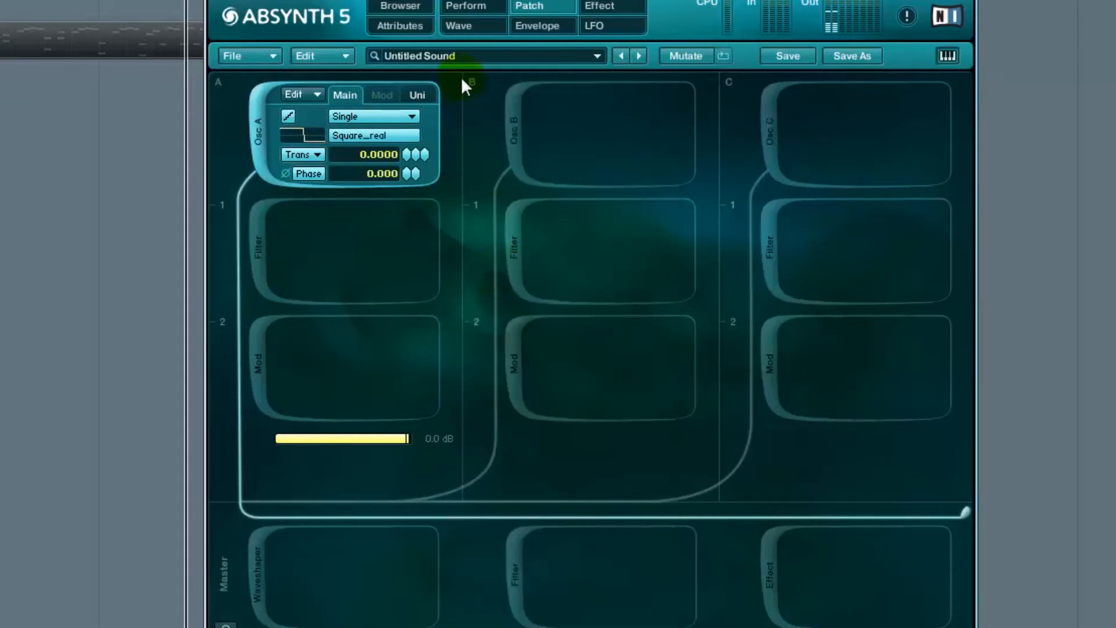
pyautogui.click(538, 28)
pyautogui.click(528, 5)
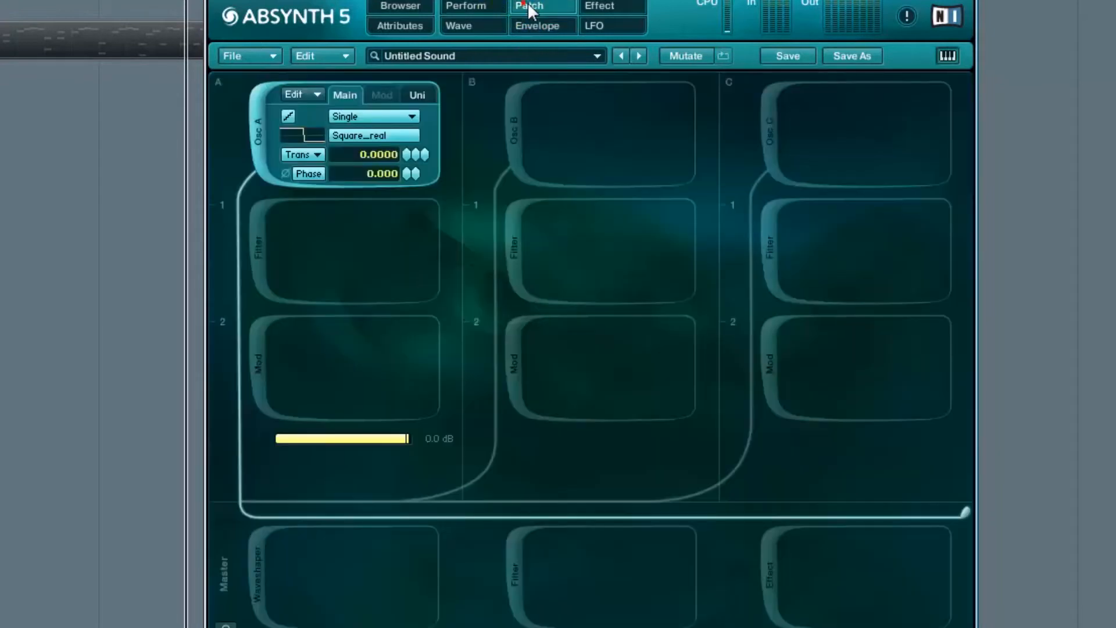
# Set Osc A's unison transposition to 0.0000 and raise its random amount to about 0.4200.
pyautogui.click(417, 93)
pyautogui.moveTo(403, 152); pyautogui.dragTo(421, 254)
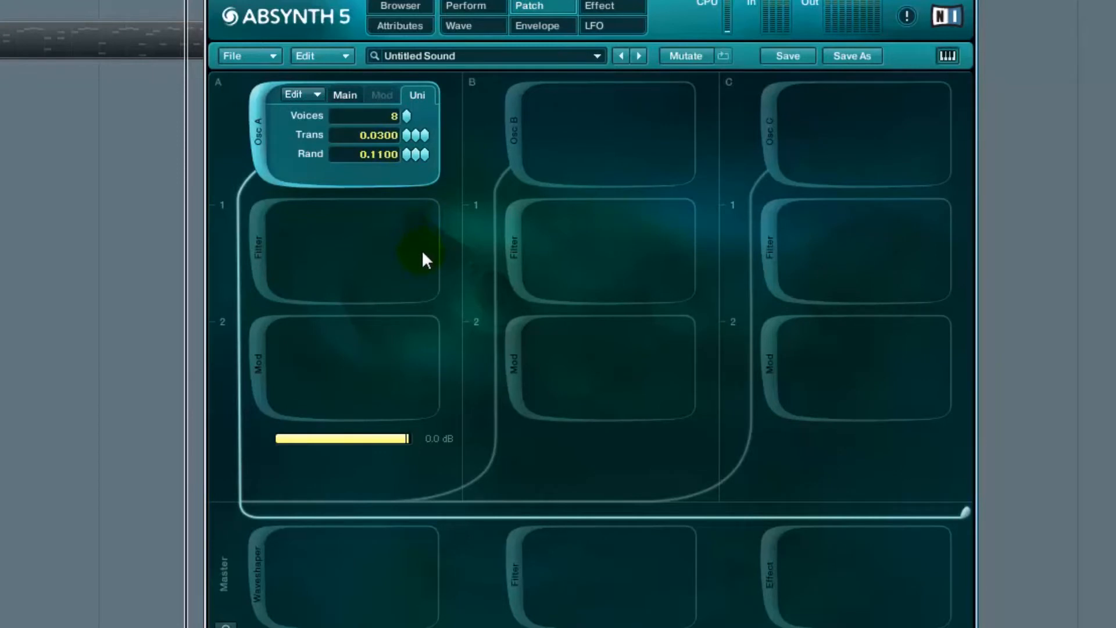
pyautogui.moveTo(416, 156); pyautogui.dragTo(425, 131)
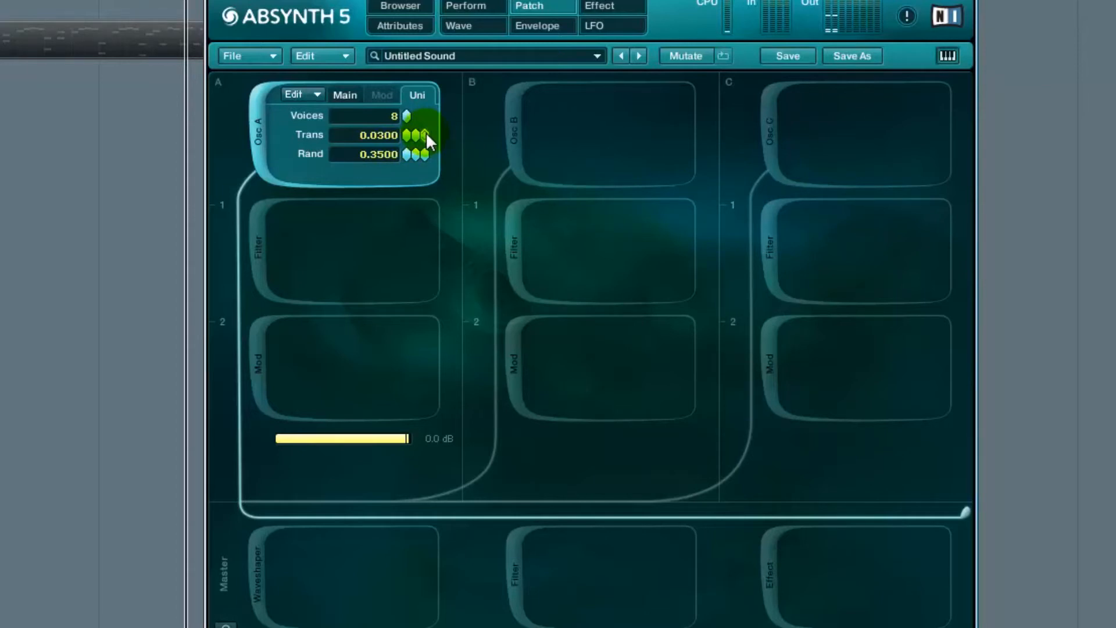
pyautogui.moveTo(418, 151); pyautogui.dragTo(421, 141)
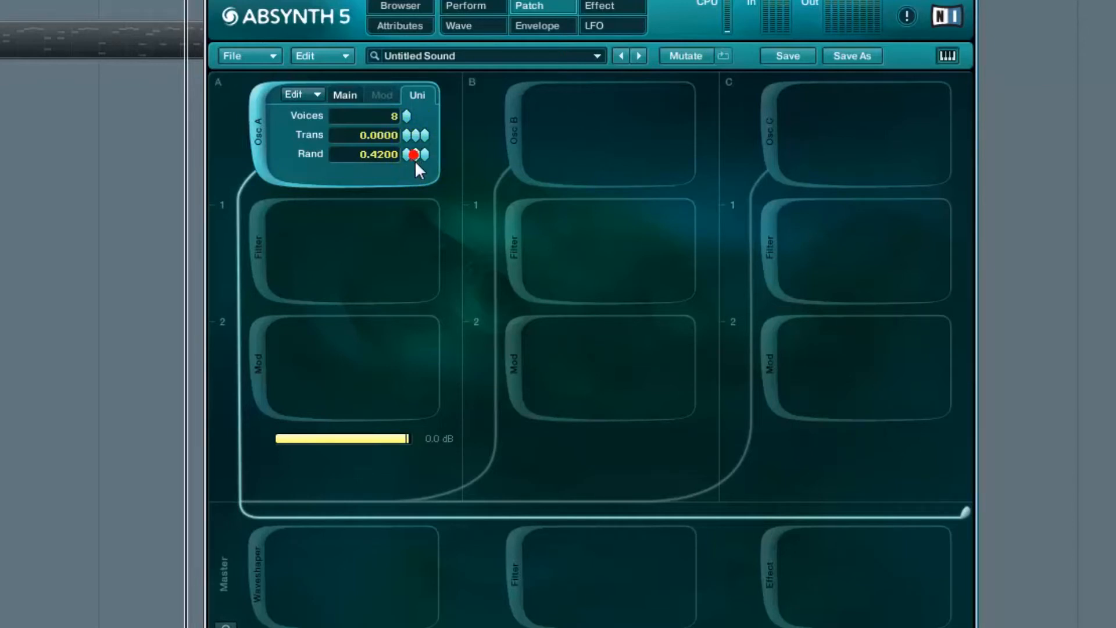
pyautogui.moveTo(414, 160); pyautogui.dragTo(414, 118)
# Set Osc A's unison transposition to 3 and lower its number of unison voices.
pyautogui.doubleClick(383, 134)
pyautogui.write('3')
pyautogui.press('Return')
pyautogui.moveTo(407, 117); pyautogui.dragTo(413, 154)
# Change Osc A's oscillator type to Double.
pyautogui.click(347, 94)
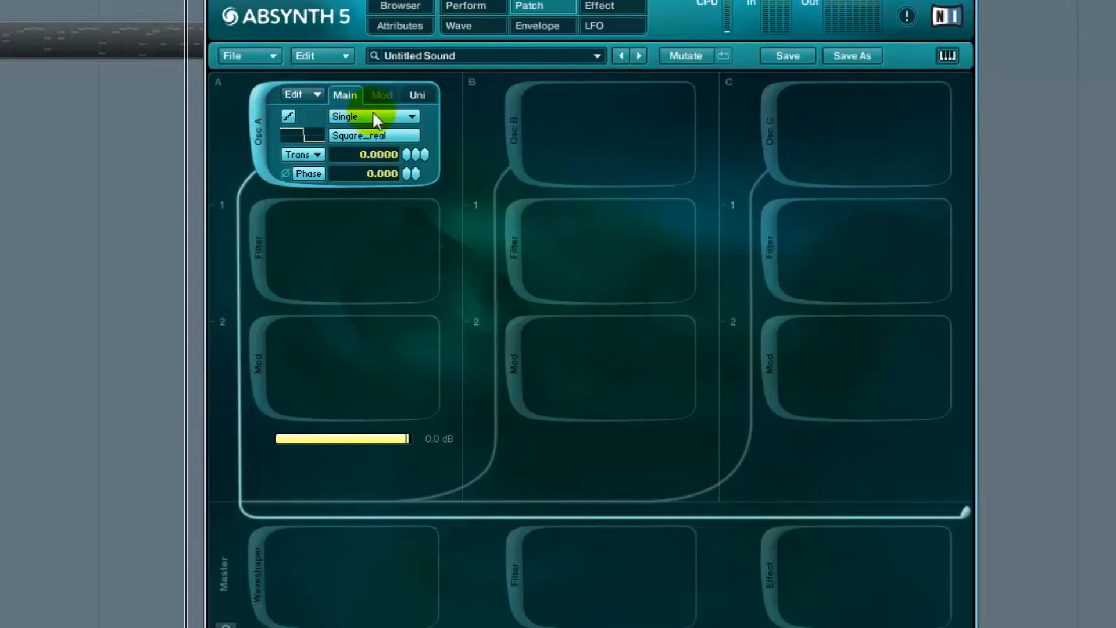
pyautogui.click(372, 116)
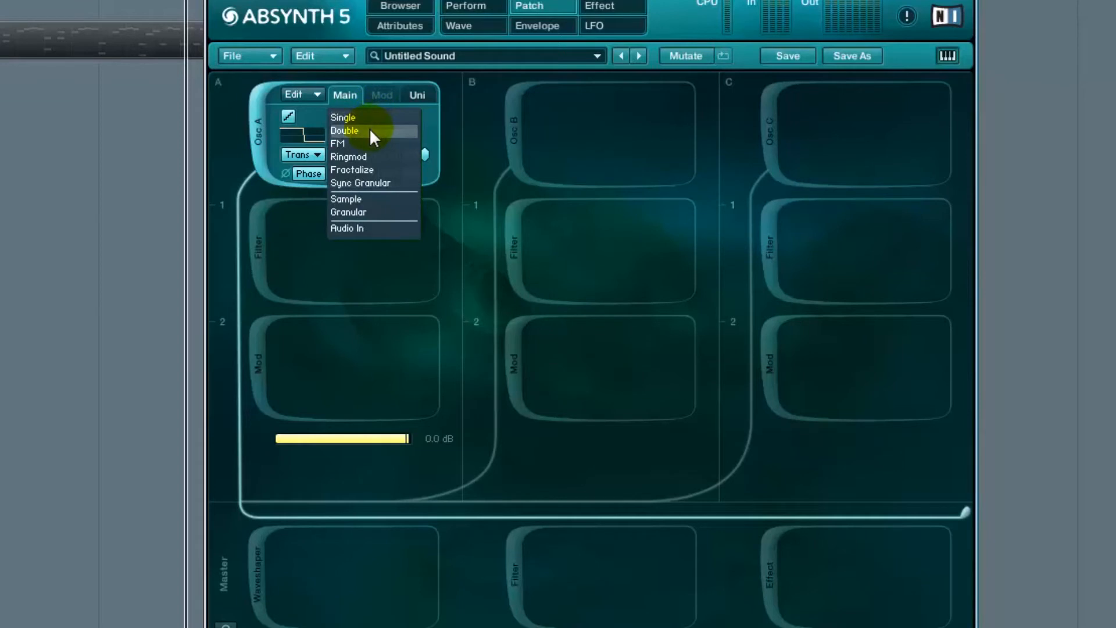
pyautogui.click(372, 131)
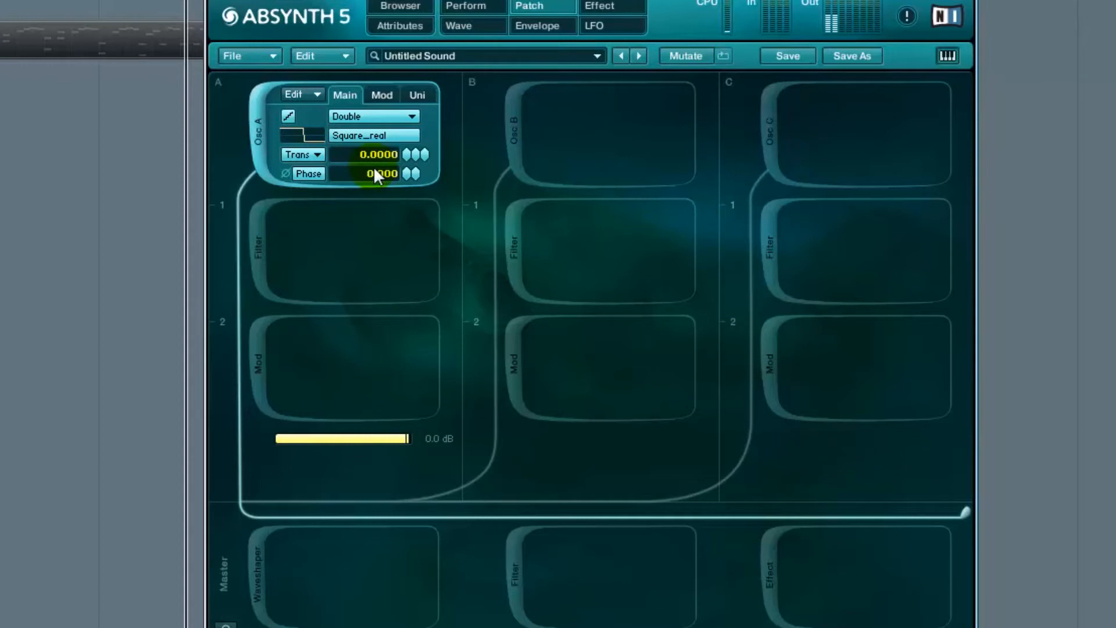
# Sweep the balance between Osc A's main and mod oscillators, finishing at 1.0000.
pyautogui.click(379, 98)
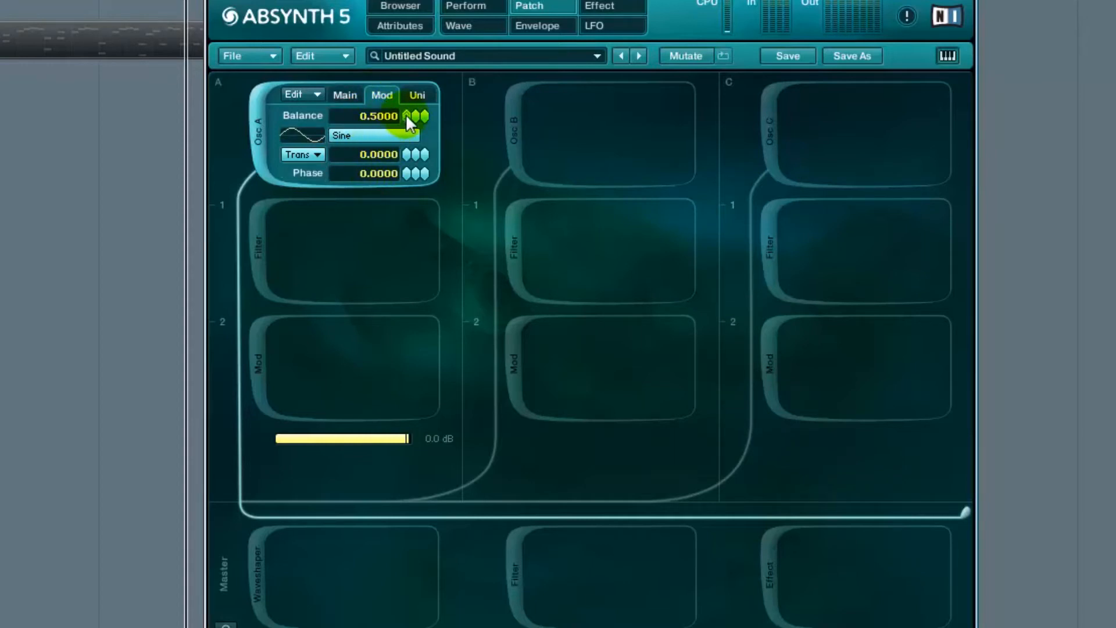
pyautogui.moveTo(406, 115)
pyautogui.mouseDown()
pyautogui.moveTo(431, 269)
pyautogui.moveTo(411, 33)
pyautogui.moveTo(413, 162)
pyautogui.moveTo(408, 130)
pyautogui.mouseUp()
pyautogui.moveTo(423, 193); pyautogui.dragTo(419, 17)
pyautogui.moveTo(410, 118); pyautogui.dragTo(402, 71)
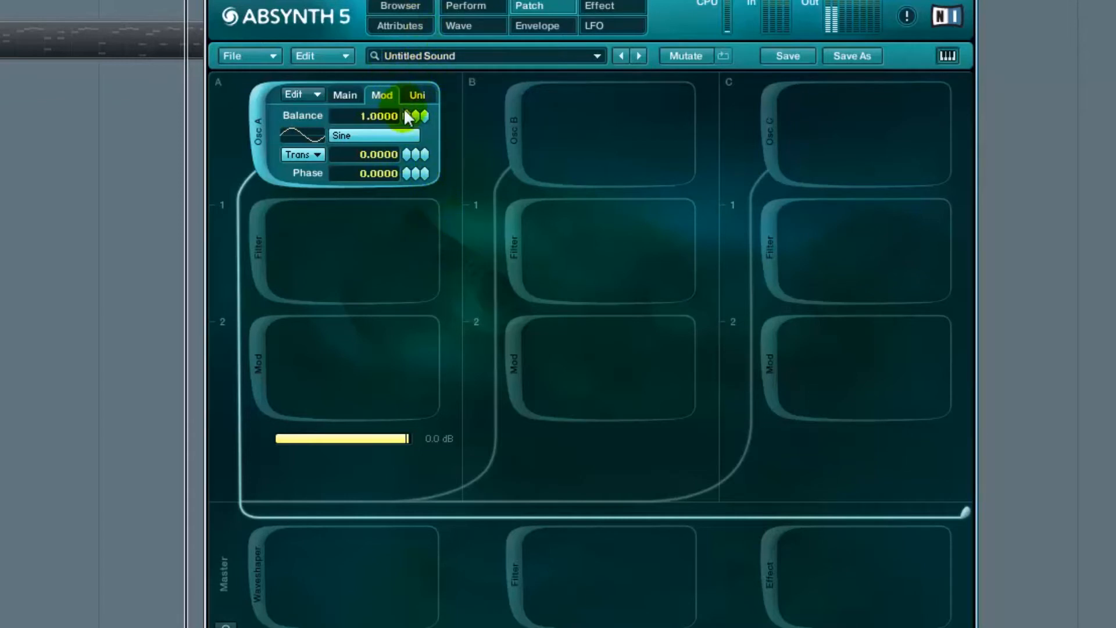
pyautogui.moveTo(405, 114); pyautogui.dragTo(411, 45)
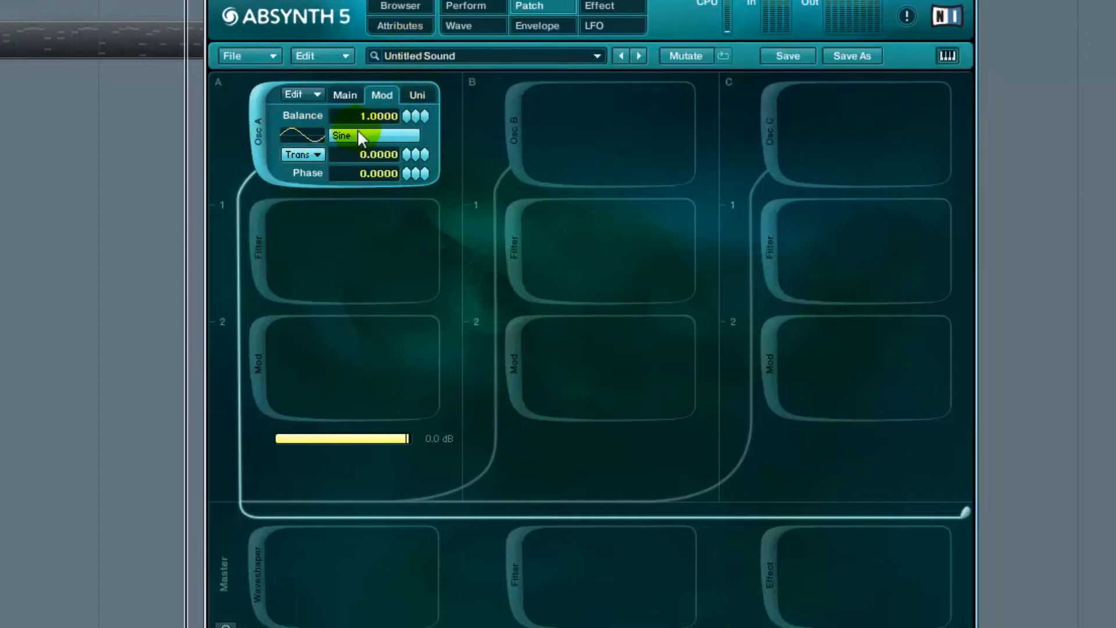
# Compare the waves and settings of Osc A's main and mod oscillators and test the balance control.
pyautogui.click(341, 94)
pyautogui.click(379, 96)
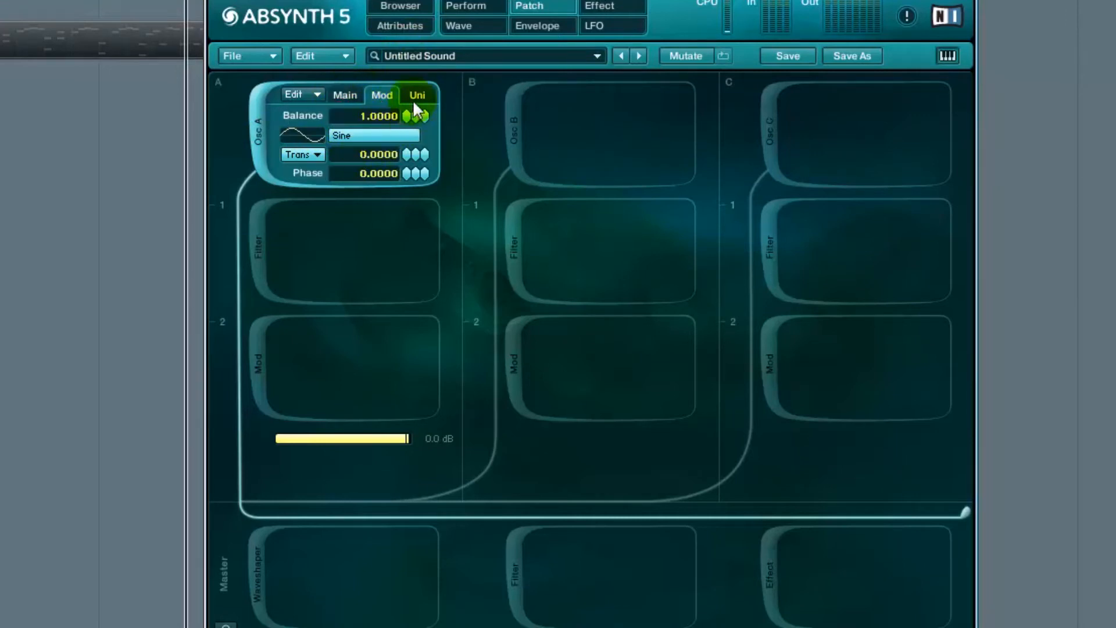
pyautogui.click(350, 94)
pyautogui.click(373, 94)
pyautogui.click(345, 94)
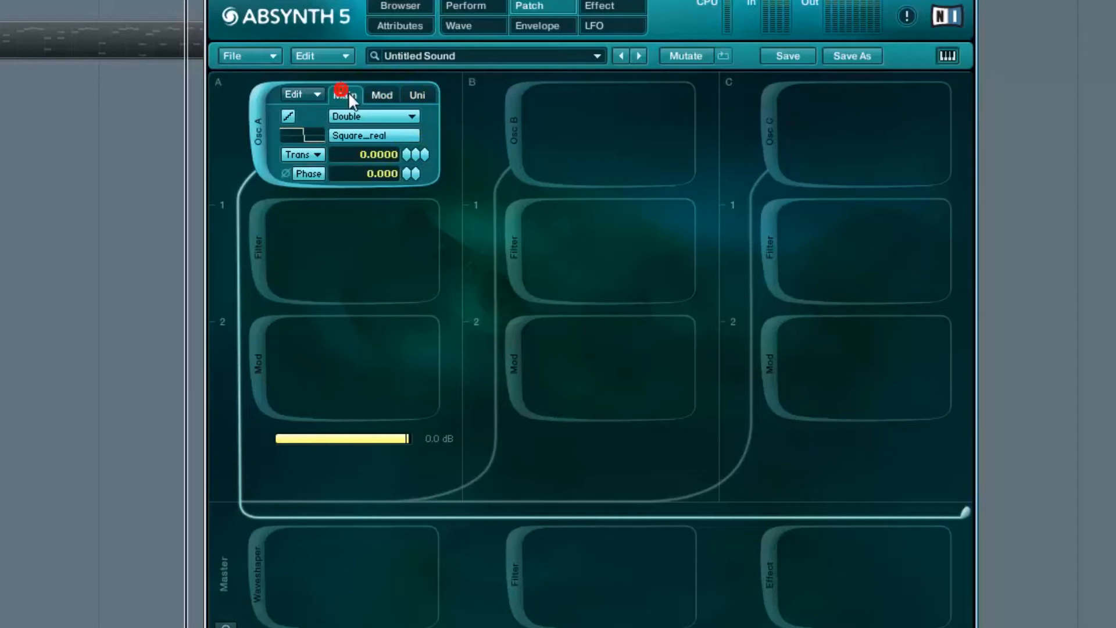
pyautogui.click(379, 93)
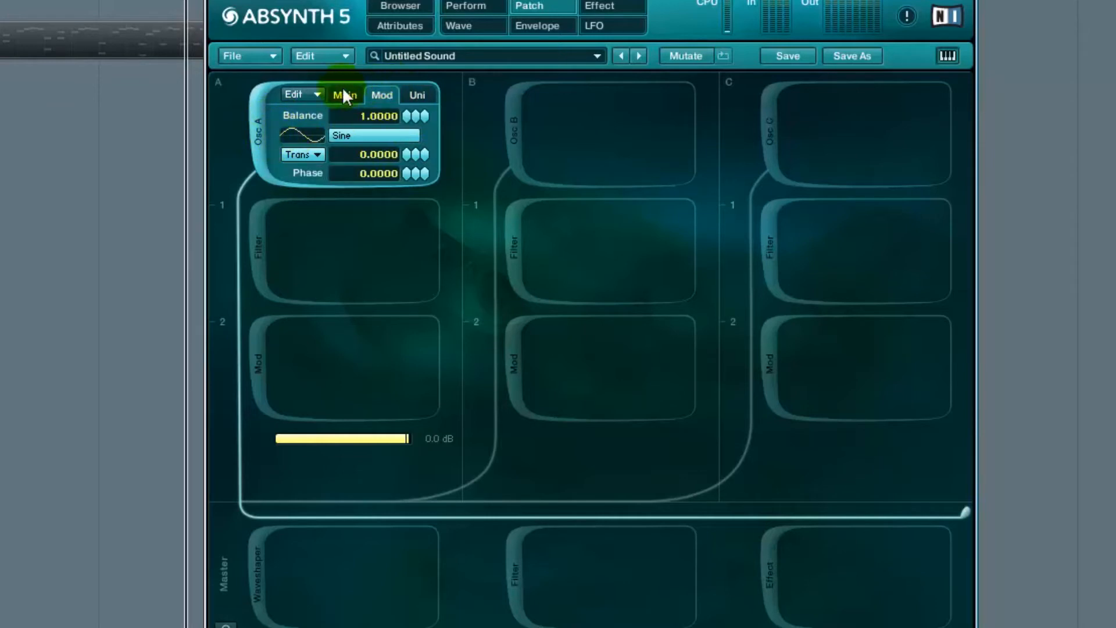
pyautogui.click(352, 94)
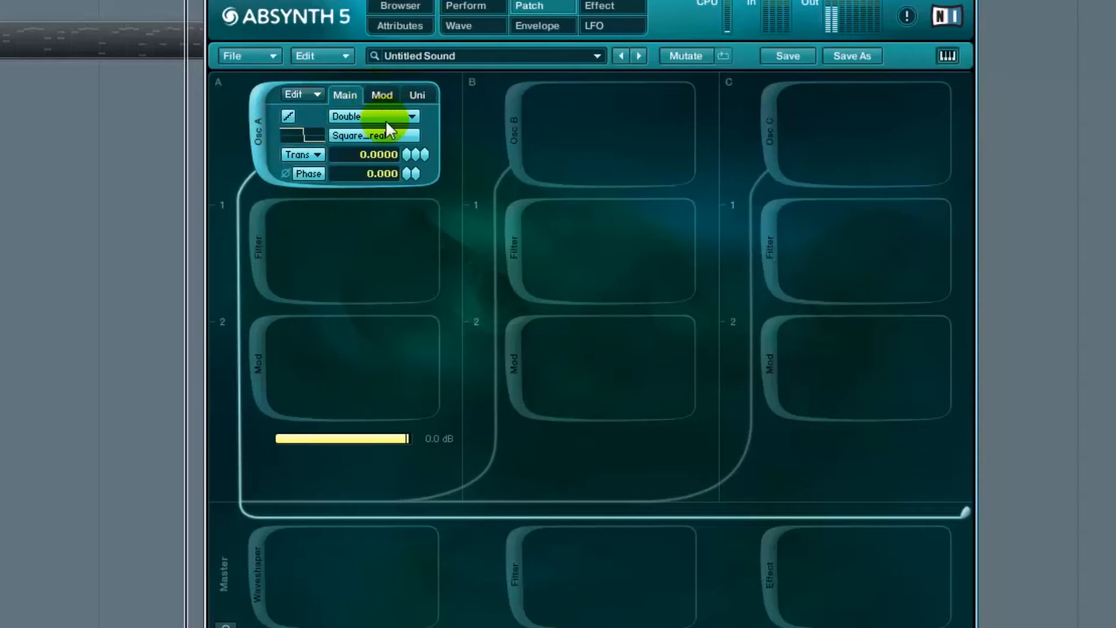
pyautogui.click(381, 96)
pyautogui.moveTo(407, 116)
pyautogui.mouseDown()
pyautogui.moveTo(408, 153)
pyautogui.moveTo(413, 98)
pyautogui.mouseUp()
pyautogui.click(345, 95)
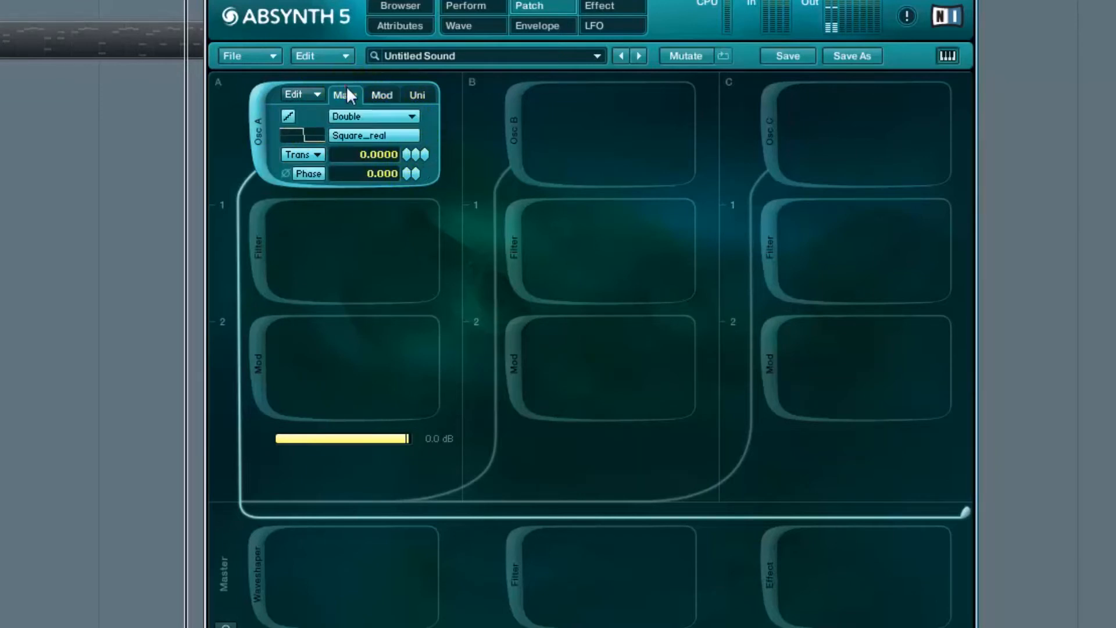
# Create an envelope for Oscil A Mod Index/Bal and lower its first breakpoint's balance to 0.0000.
pyautogui.click(540, 26)
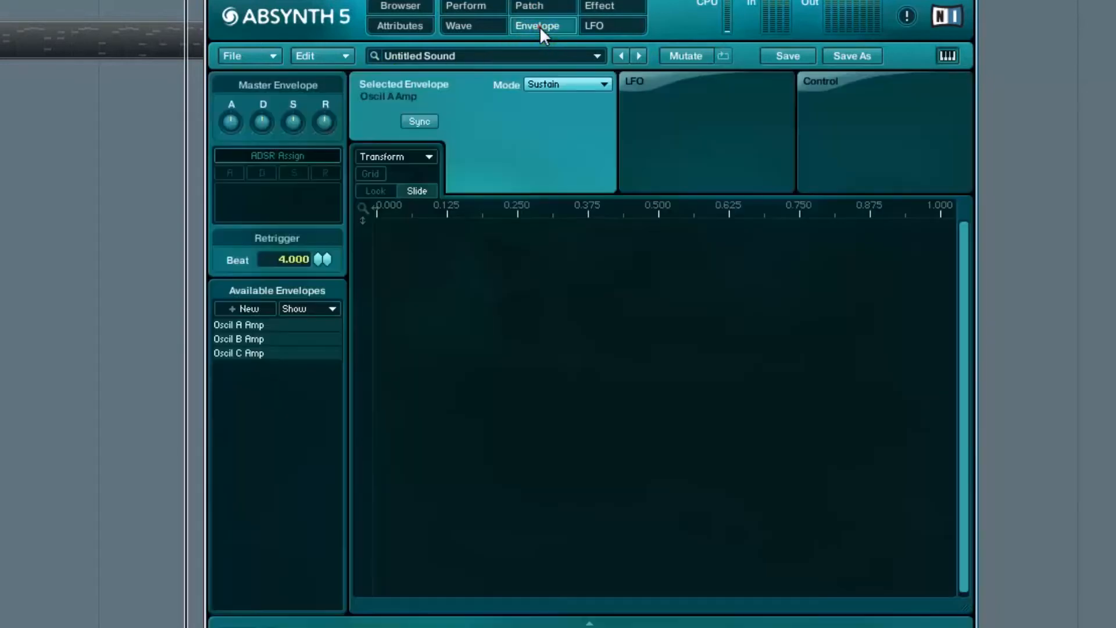
pyautogui.click(245, 309)
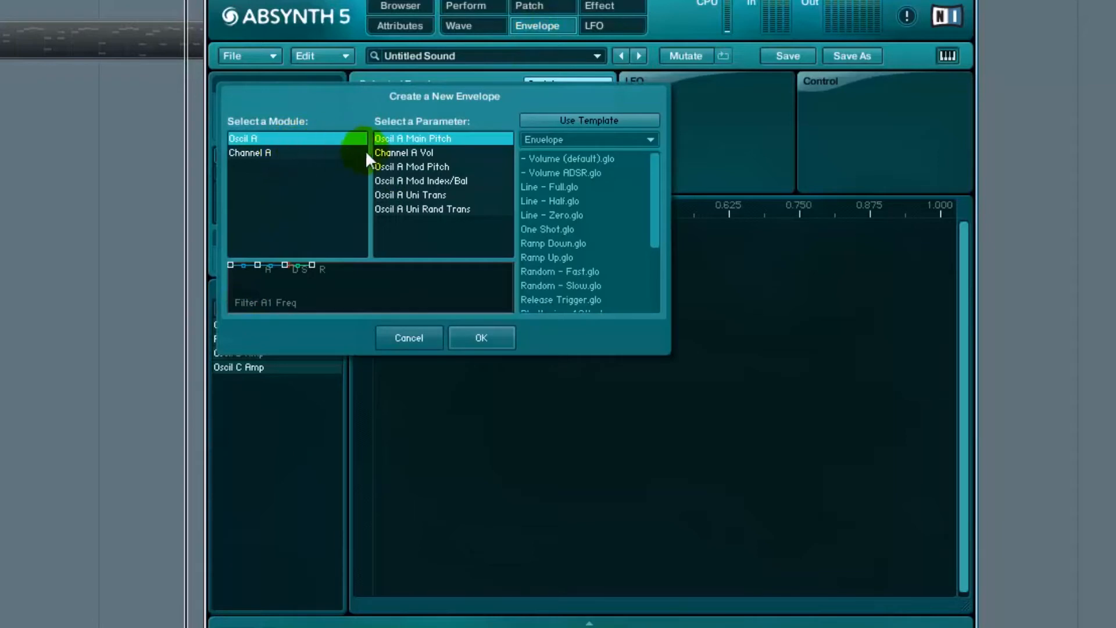
pyautogui.click(394, 181)
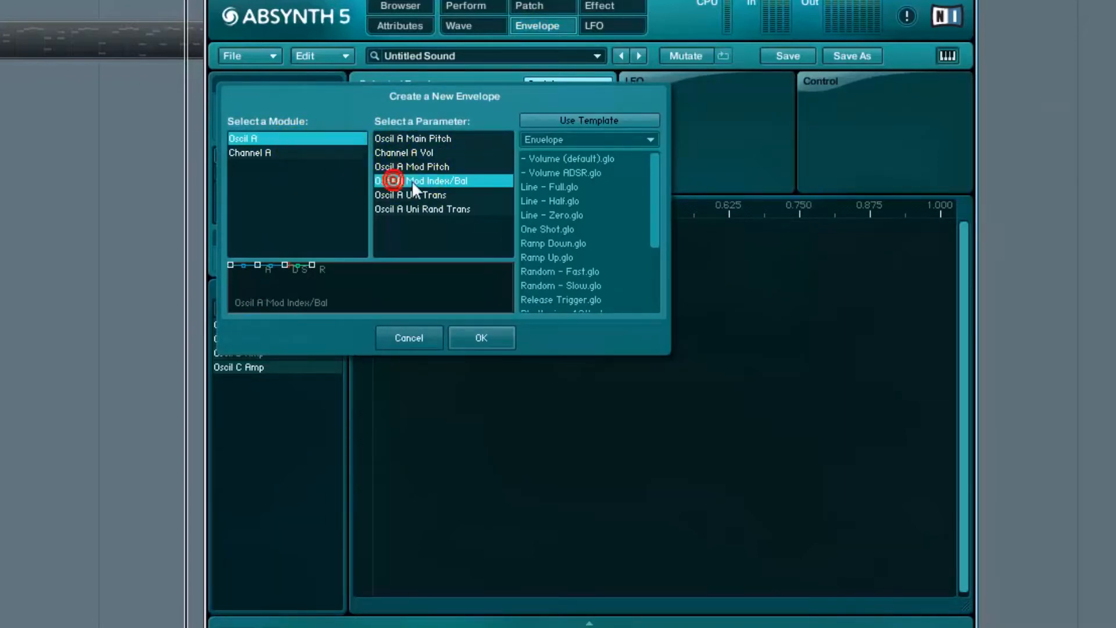
pyautogui.click(459, 335)
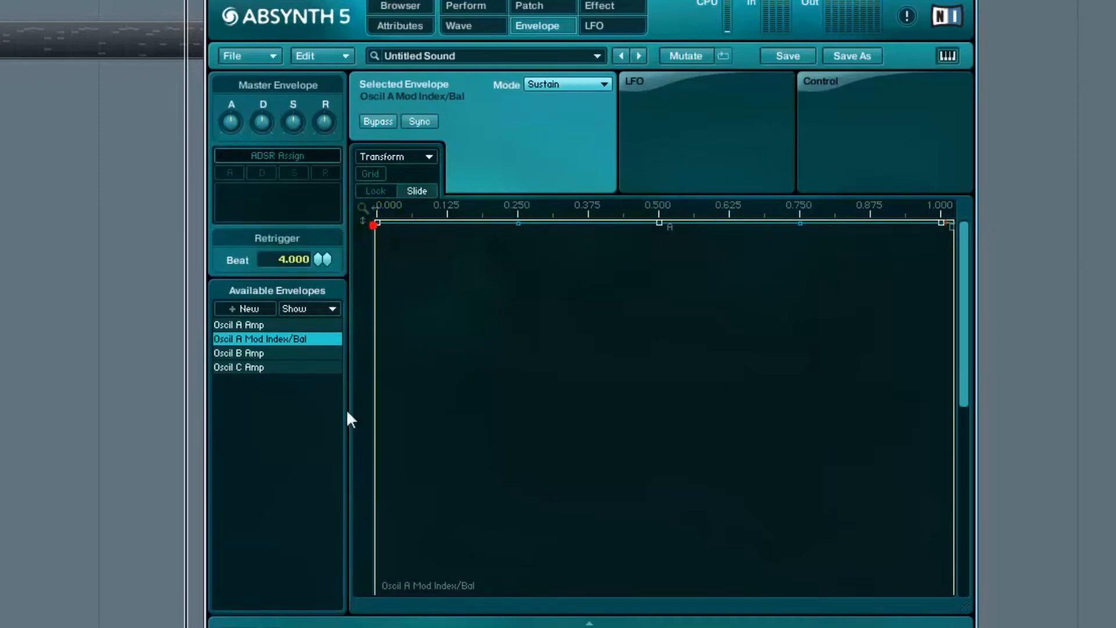
pyautogui.click(364, 241)
pyautogui.moveTo(377, 224); pyautogui.dragTo(379, 592)
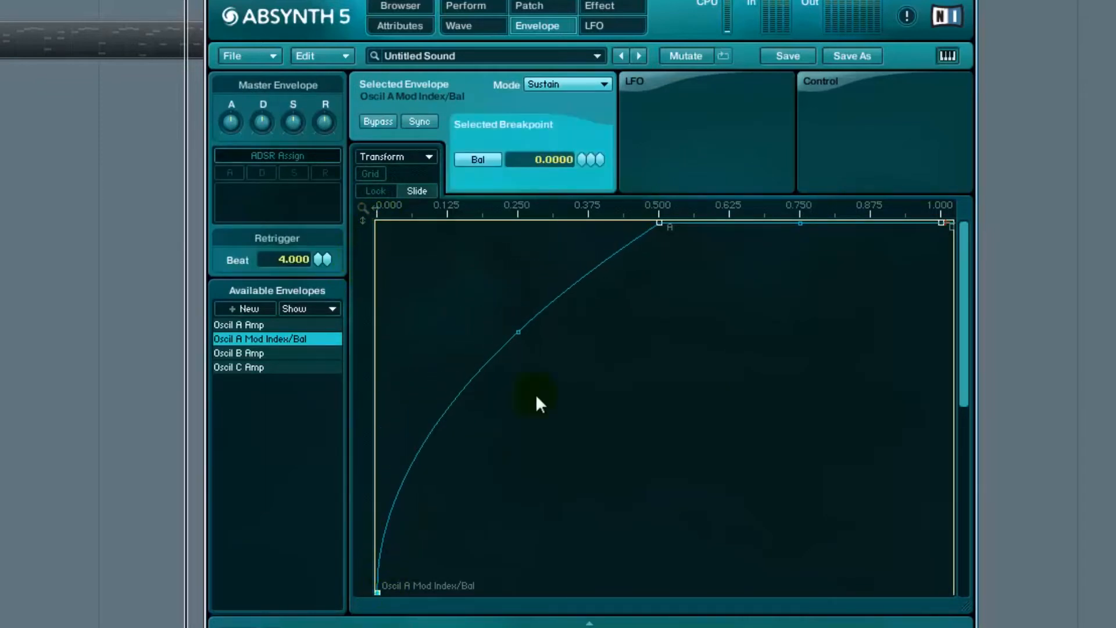
# Add a zero-balance breakpoint between the Oscil A Mod Index/Bal envelope's peaks and stretch the peaks out to about 1.0 and 2.8 seconds.
pyautogui.click(839, 397)
pyautogui.moveTo(659, 224); pyautogui.dragTo(572, 221)
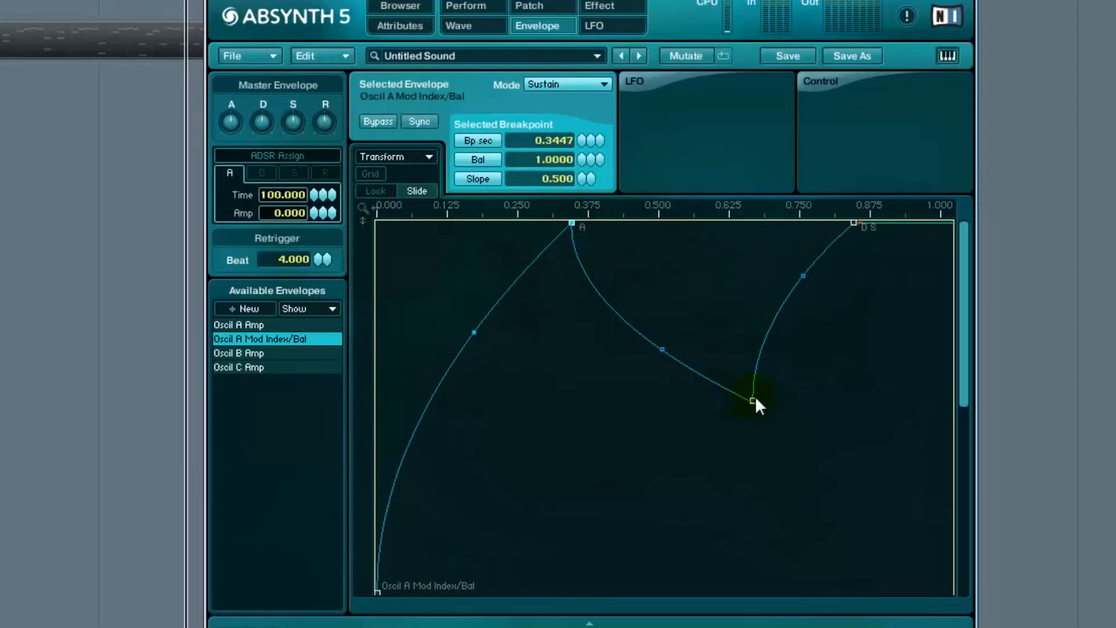
pyautogui.moveTo(753, 401); pyautogui.dragTo(857, 598)
pyautogui.moveTo(674, 205); pyautogui.dragTo(543, 204)
pyautogui.moveTo(450, 224); pyautogui.dragTo(594, 225)
pyautogui.moveTo(740, 225); pyautogui.dragTo(964, 226)
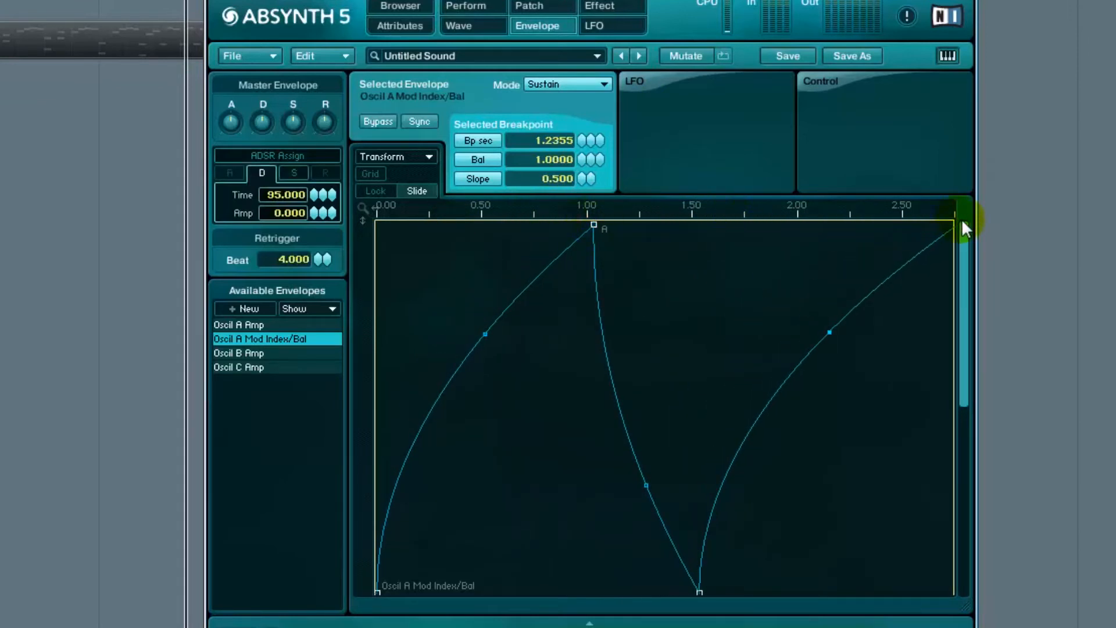
# Move the envelope's low breakpoint to about 3 seconds and straighten all three segments' curves, giving the last a slope of 1.025.
pyautogui.moveTo(518, 209); pyautogui.dragTo(517, 168)
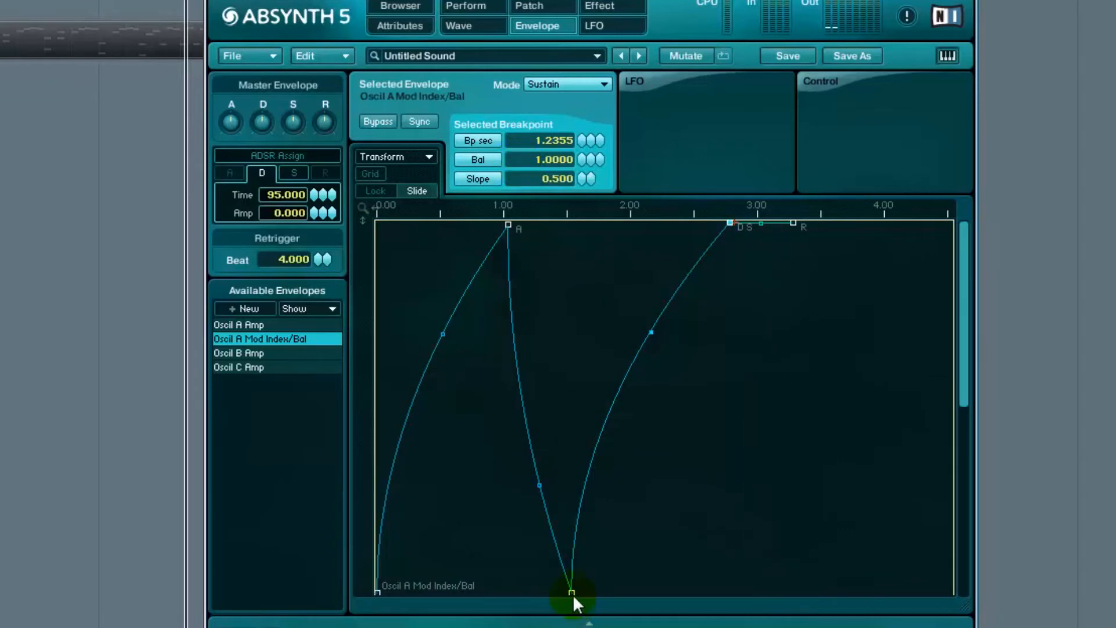
pyautogui.moveTo(573, 594); pyautogui.dragTo(754, 594)
pyautogui.moveTo(636, 496); pyautogui.dragTo(632, 479)
pyautogui.moveTo(443, 335); pyautogui.dragTo(445, 381)
pyautogui.moveTo(833, 333); pyautogui.dragTo(834, 340)
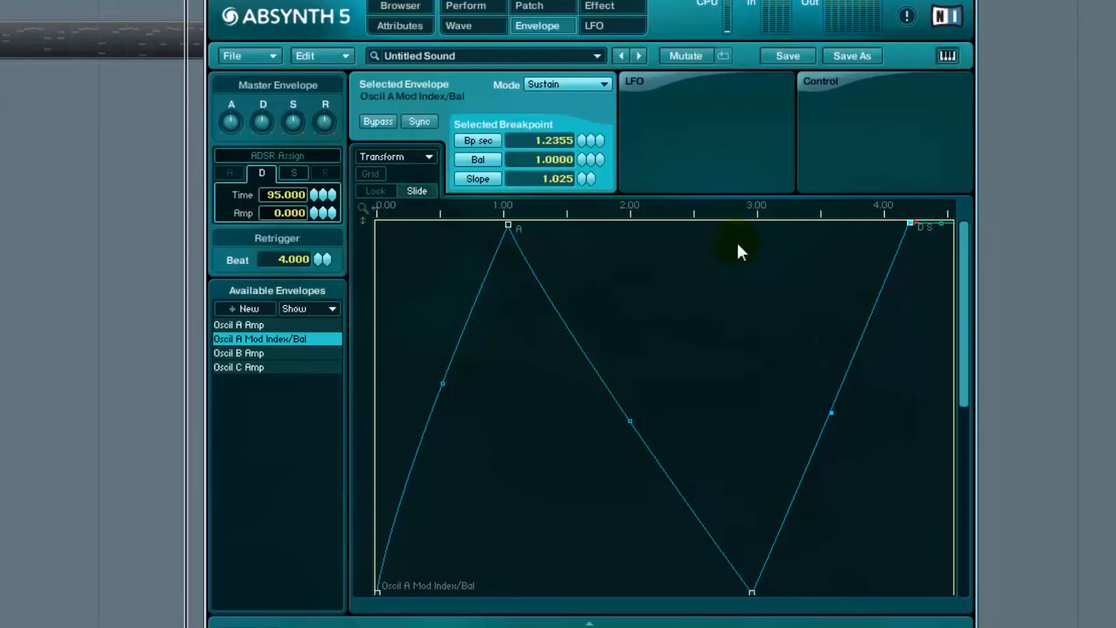
# Change Osc A's oscillator type to Fractalize and its waveform to Sine.
pyautogui.click(550, 7)
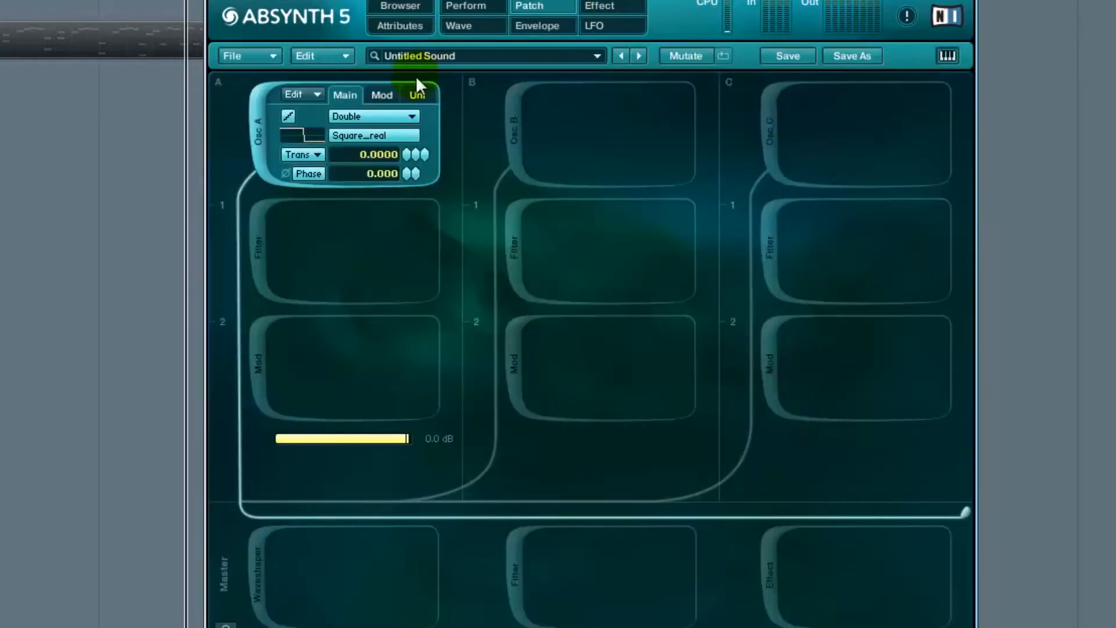
pyautogui.click(372, 114)
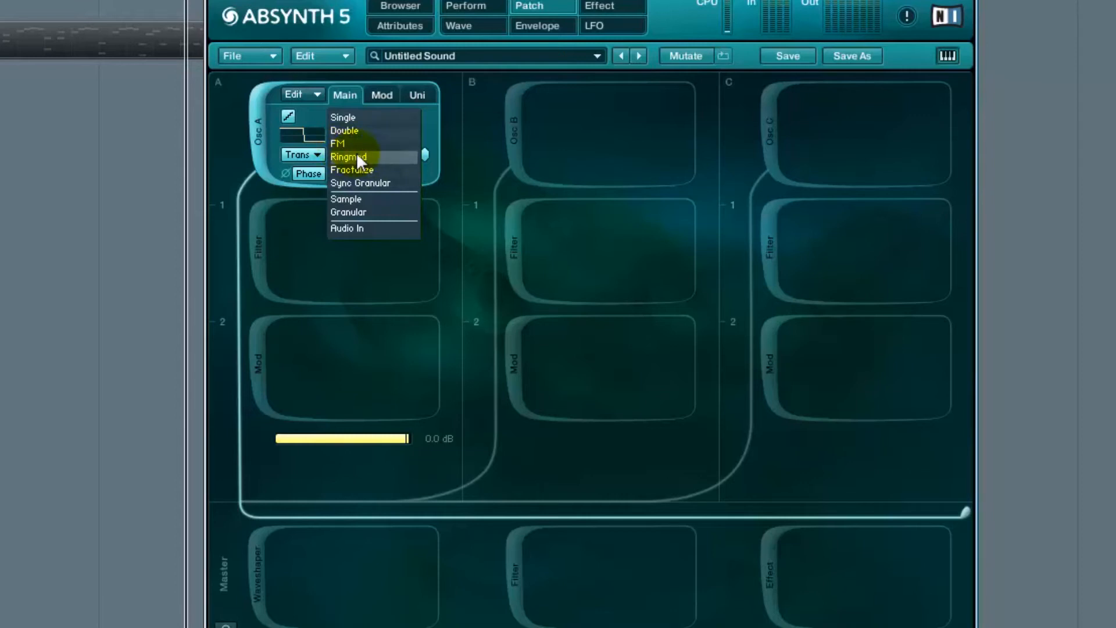
pyautogui.click(363, 169)
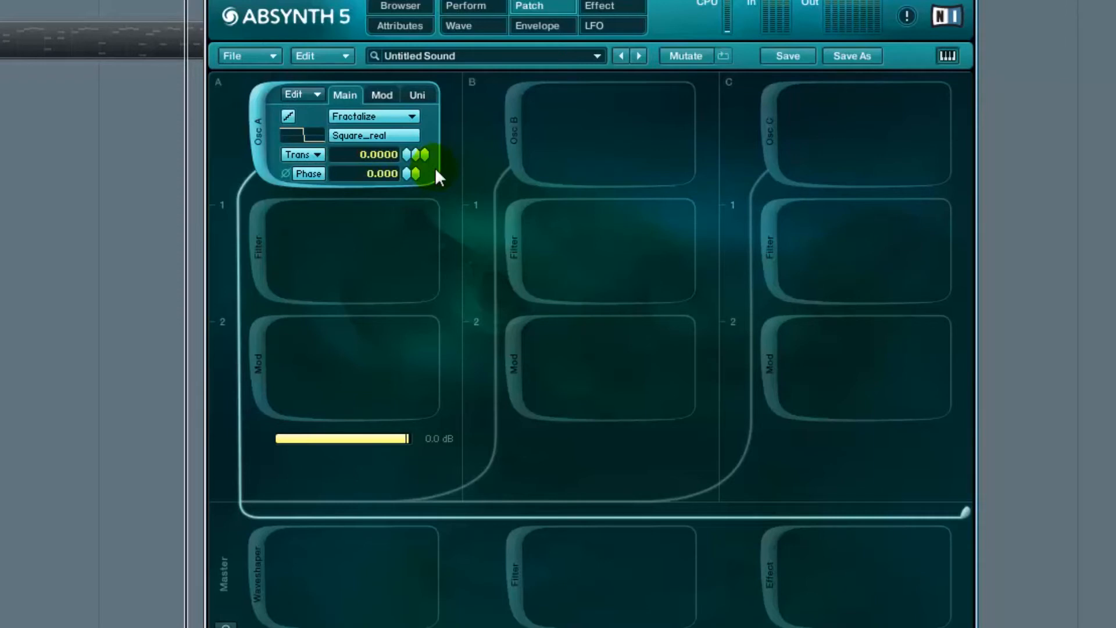
pyautogui.click(357, 136)
pyautogui.doubleClick(476, 170)
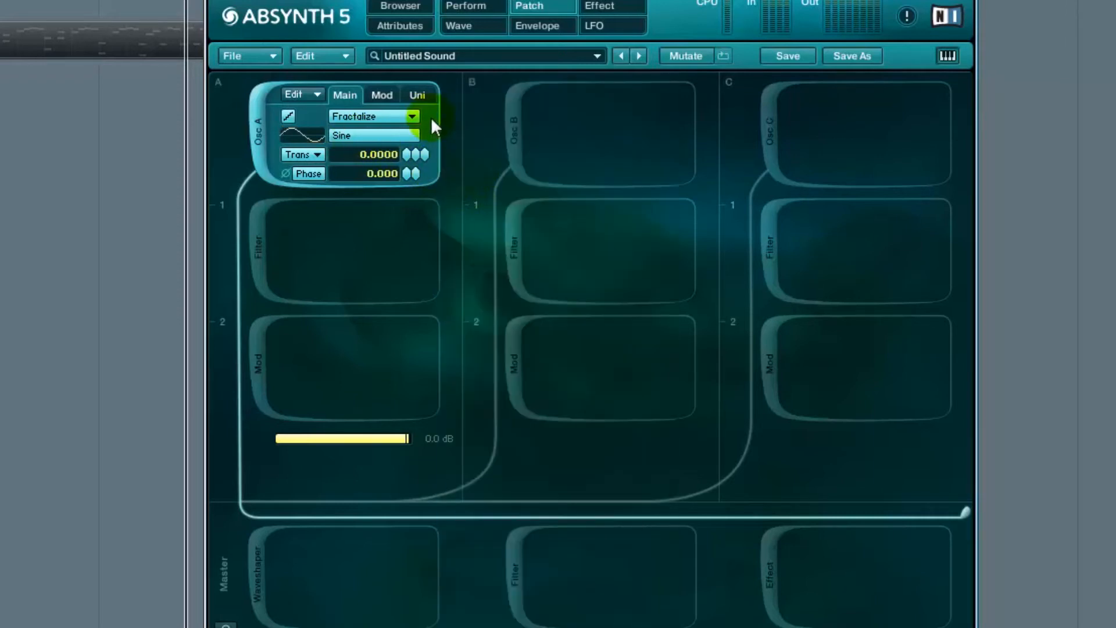
# Check Osc A's Fractalize settings and compare the sine wave in Single mode before returning to Fractalize.
pyautogui.click(387, 92)
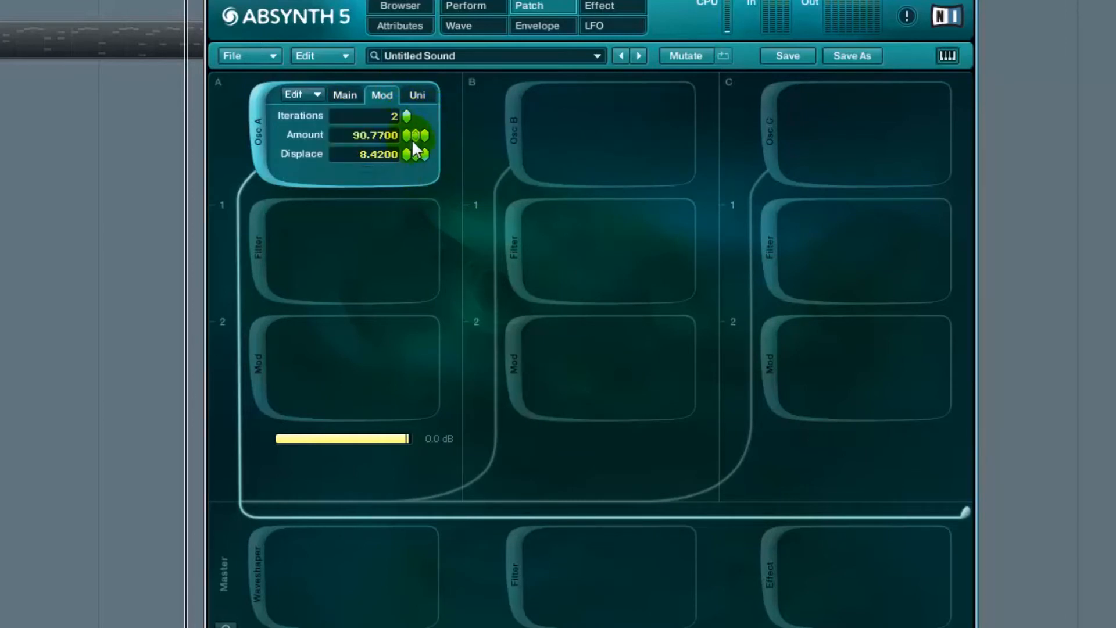
pyautogui.click(358, 96)
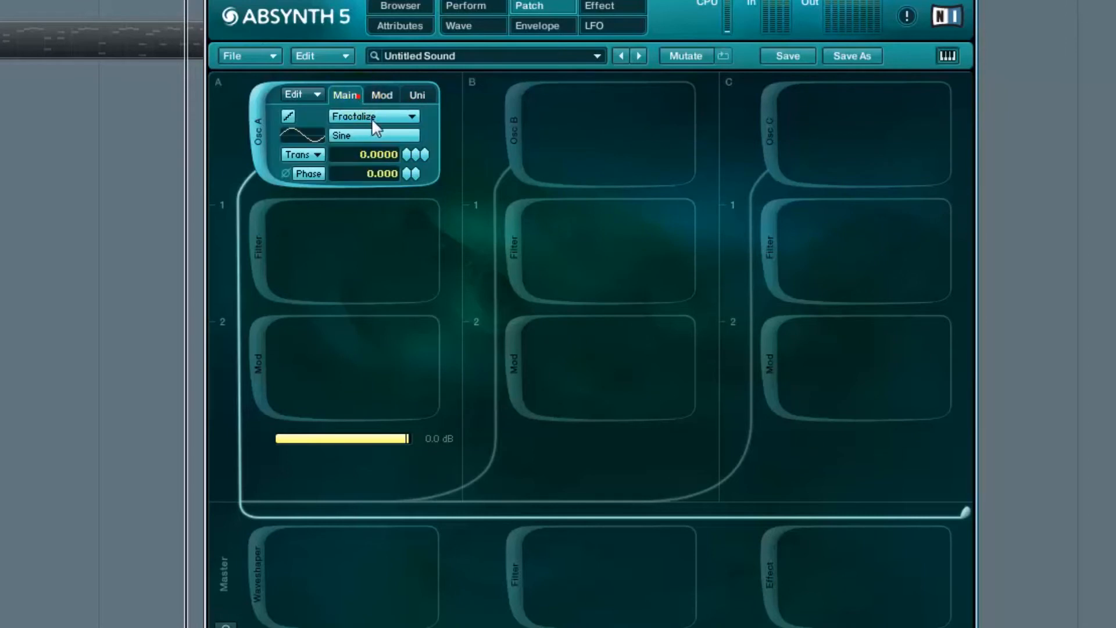
pyautogui.click(371, 134)
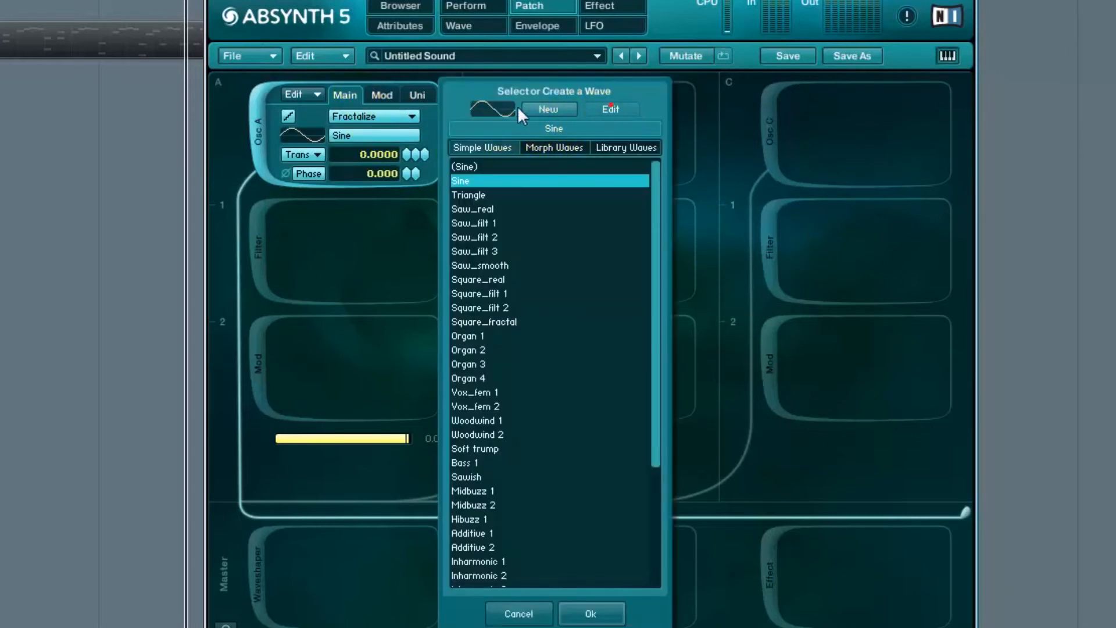
pyautogui.click(380, 114)
pyautogui.click(381, 116)
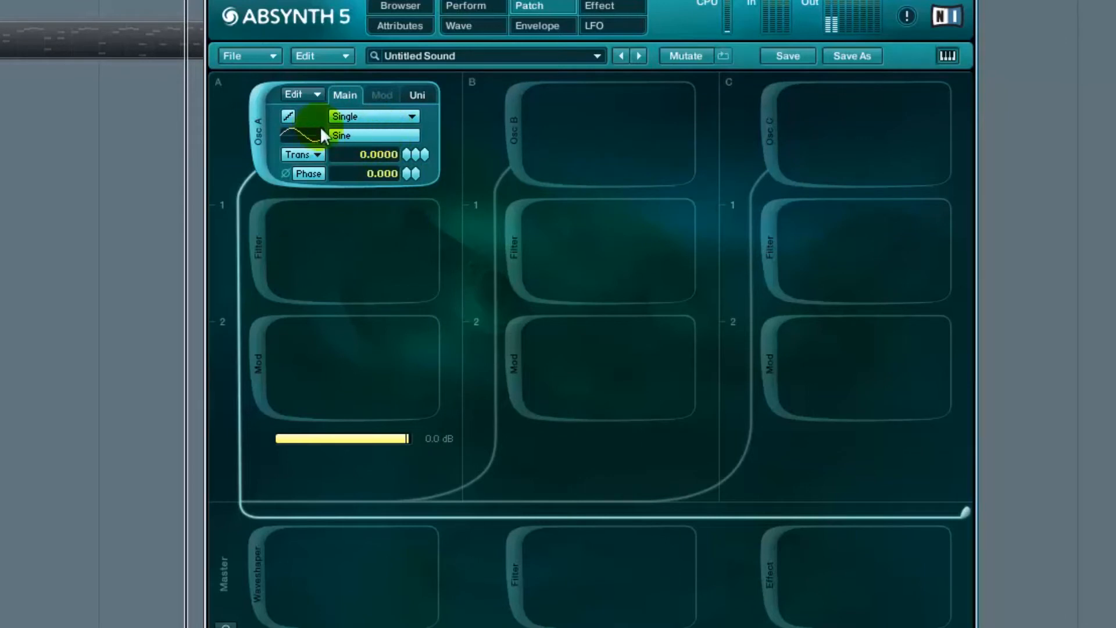
pyautogui.click(354, 135)
pyautogui.click(381, 117)
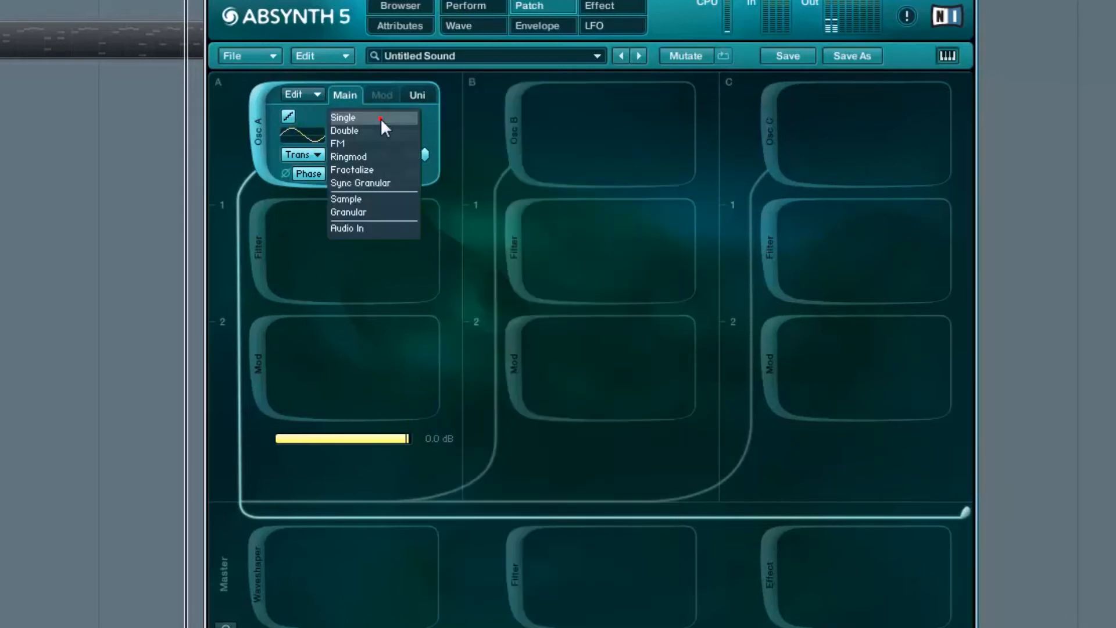
pyautogui.click(370, 166)
pyautogui.click(369, 169)
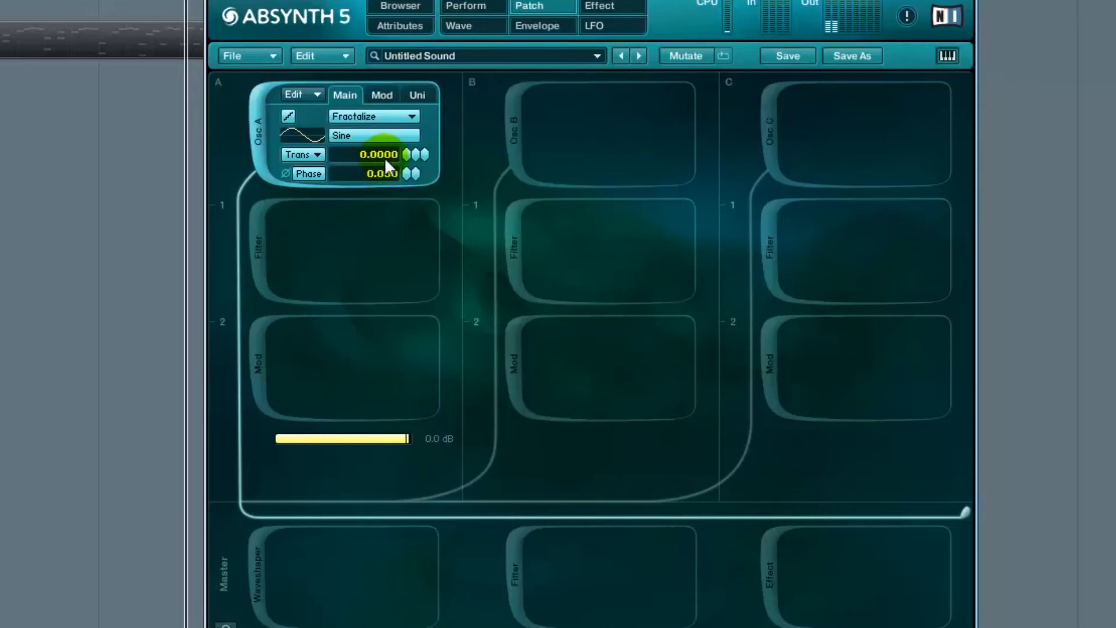
# Raise Osc A's Fractalize amount to 100.0000.
pyautogui.click(383, 95)
pyautogui.click(421, 135)
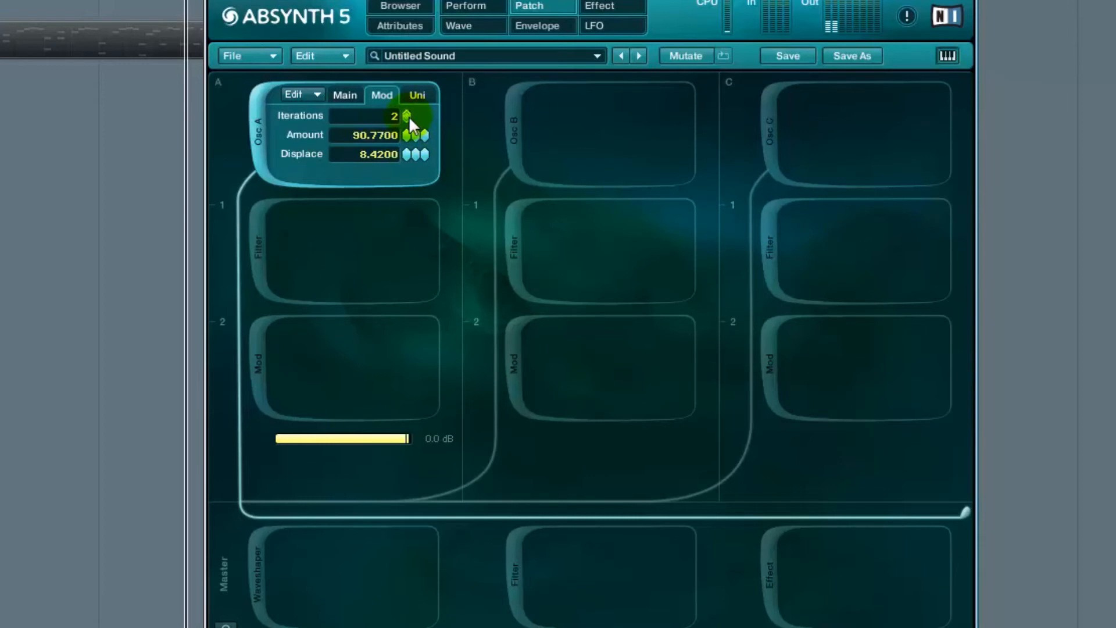
pyautogui.moveTo(409, 138); pyautogui.dragTo(413, 116)
# On the whiteboard, sketch a large and a smaller sine cycle equalling a two-peaked combined wave, and erase the large cycle's first hump.
pyautogui.click(709, 314)
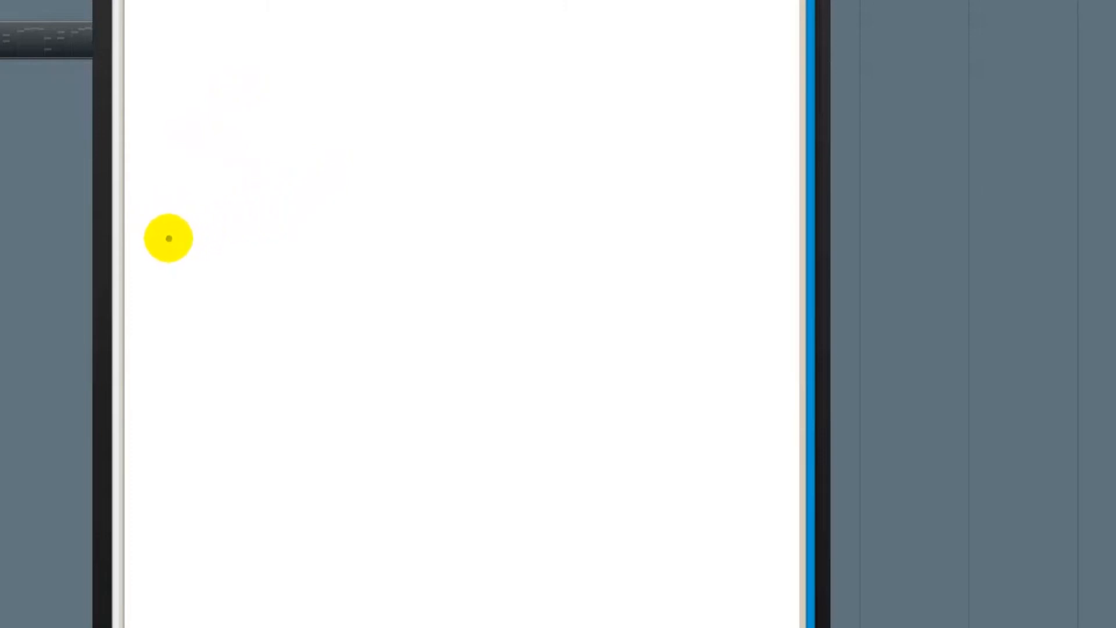
pyautogui.moveTo(169, 244)
pyautogui.mouseDown()
pyautogui.moveTo(194, 196)
pyautogui.moveTo(263, 216)
pyautogui.moveTo(337, 309)
pyautogui.moveTo(405, 250)
pyautogui.mouseUp()
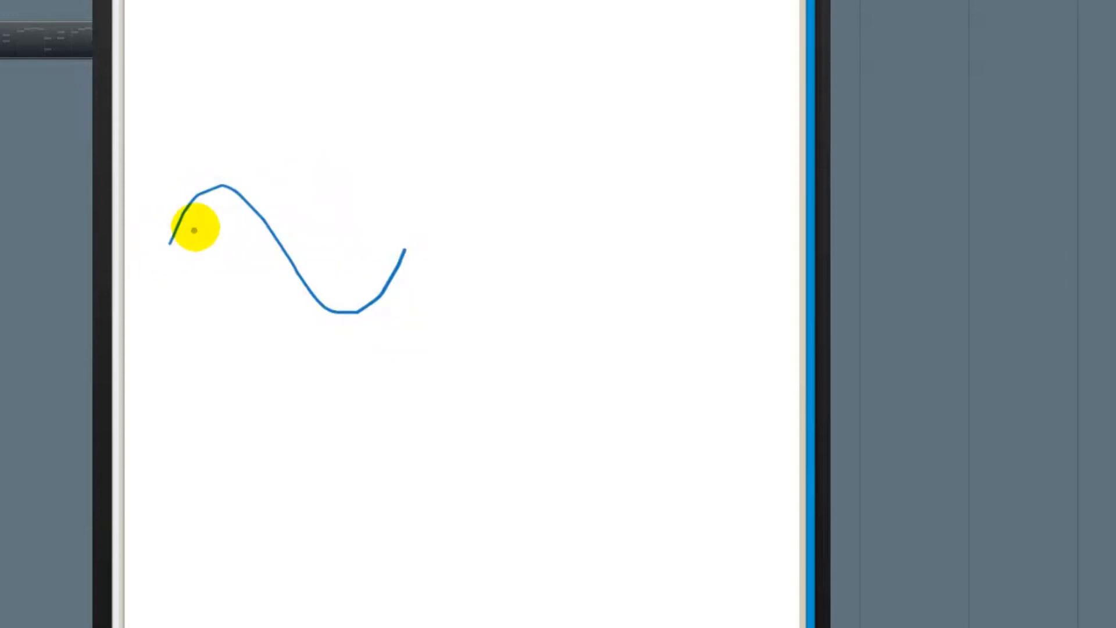
pyautogui.moveTo(424, 229)
pyautogui.mouseDown()
pyautogui.moveTo(449, 230)
pyautogui.moveTo(441, 259)
pyautogui.mouseUp()
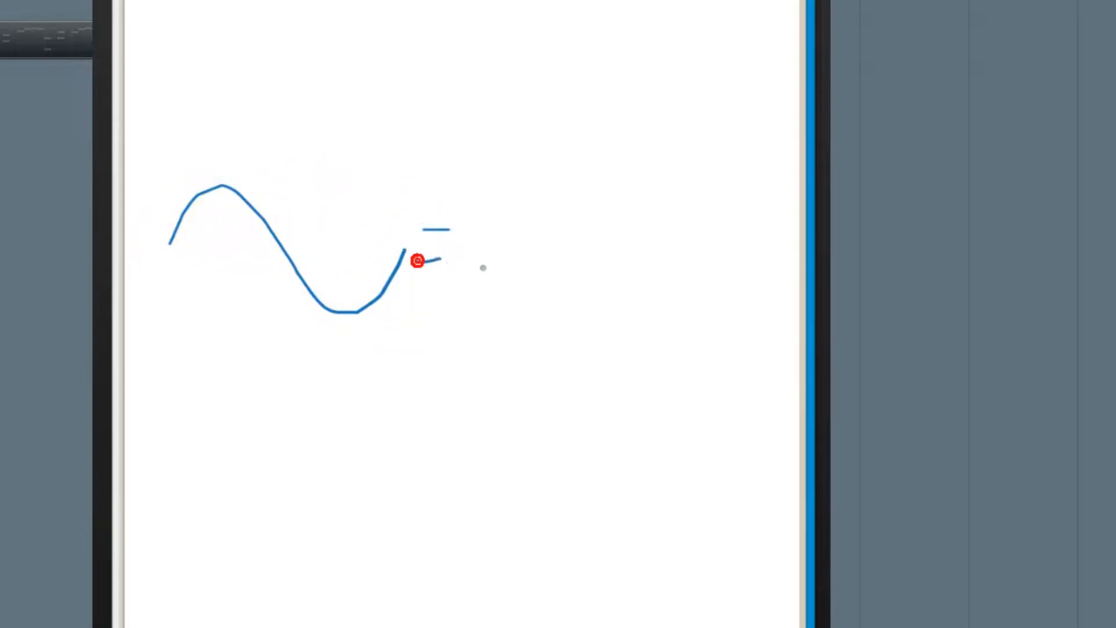
pyautogui.moveTo(168, 243)
pyautogui.mouseDown()
pyautogui.moveTo(187, 167)
pyautogui.moveTo(217, 224)
pyautogui.moveTo(263, 239)
pyautogui.moveTo(276, 230)
pyautogui.mouseUp()
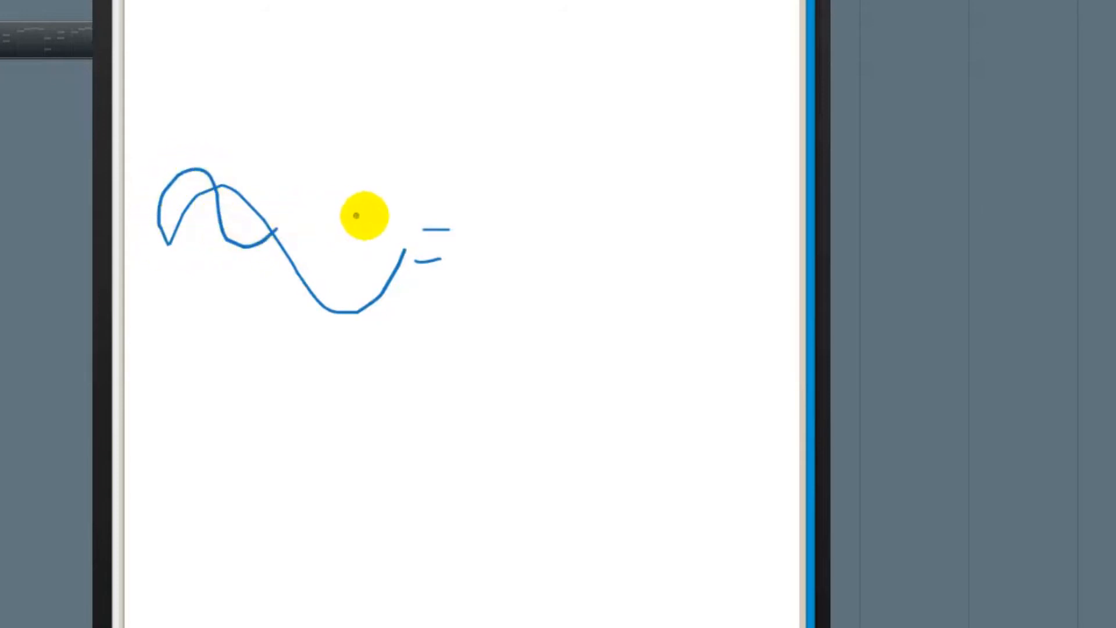
pyautogui.moveTo(497, 240)
pyautogui.mouseDown()
pyautogui.moveTo(493, 271)
pyautogui.moveTo(541, 220)
pyautogui.moveTo(583, 197)
pyautogui.moveTo(682, 316)
pyautogui.moveTo(731, 272)
pyautogui.mouseUp()
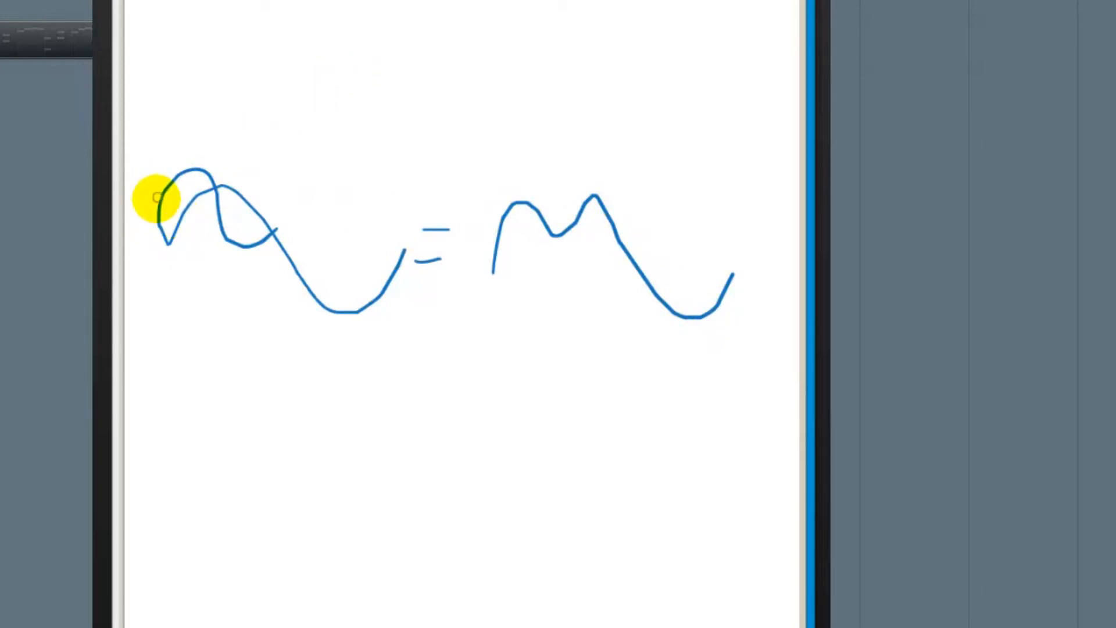
pyautogui.moveTo(177, 223)
pyautogui.mouseDown()
pyautogui.moveTo(230, 190)
pyautogui.moveTo(224, 182)
pyautogui.moveTo(257, 219)
pyautogui.moveTo(207, 150)
pyautogui.moveTo(248, 191)
pyautogui.mouseUp()
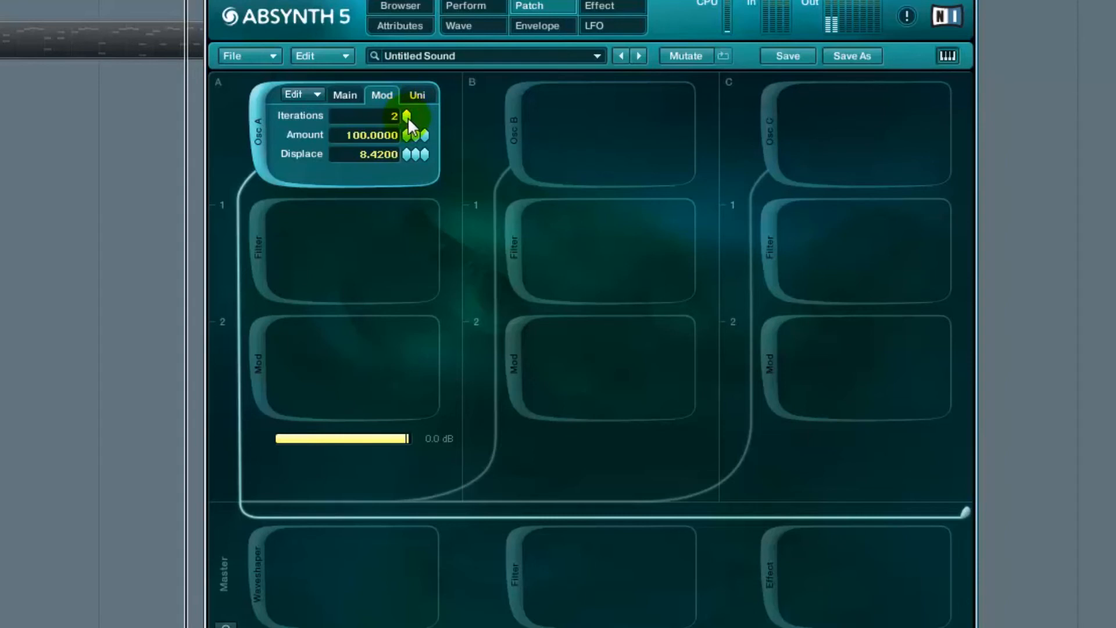
# Try different Fractalize iteration counts on Osc A in Absynth.
pyautogui.moveTo(409, 117)
pyautogui.mouseDown()
pyautogui.moveTo(416, 276)
pyautogui.moveTo(405, 151)
pyautogui.moveTo(417, 85)
pyautogui.moveTo(413, 119)
pyautogui.mouseUp()
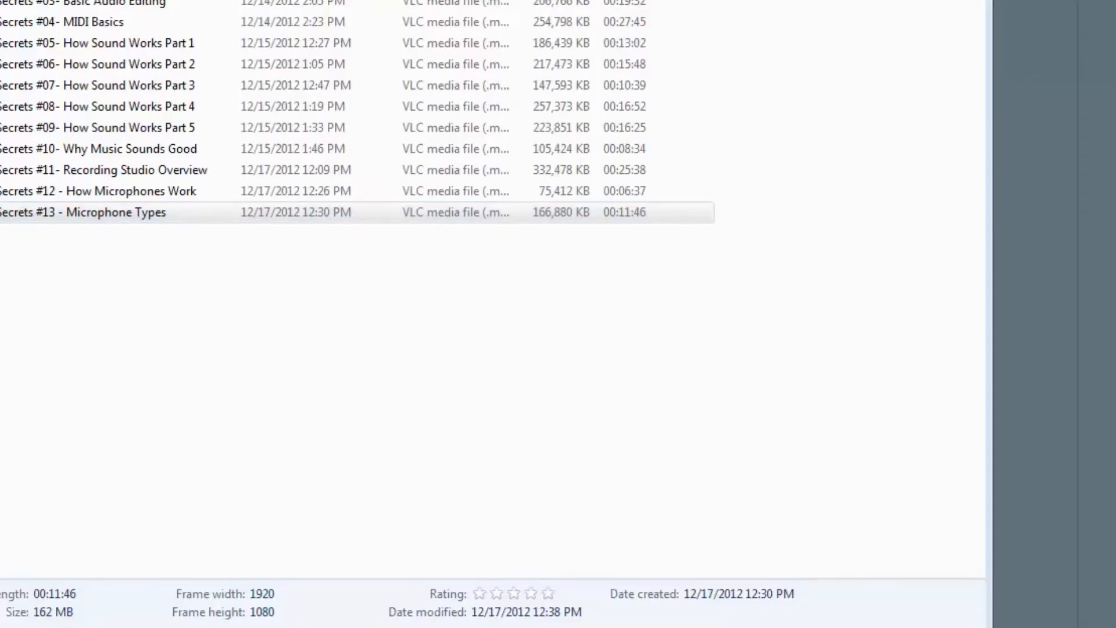
# Return to the whiteboard and sketch another sine cycle below the first example, with smaller wave repeats nested on its falling slope.
pyautogui.hotkey('alt', 'Tab')
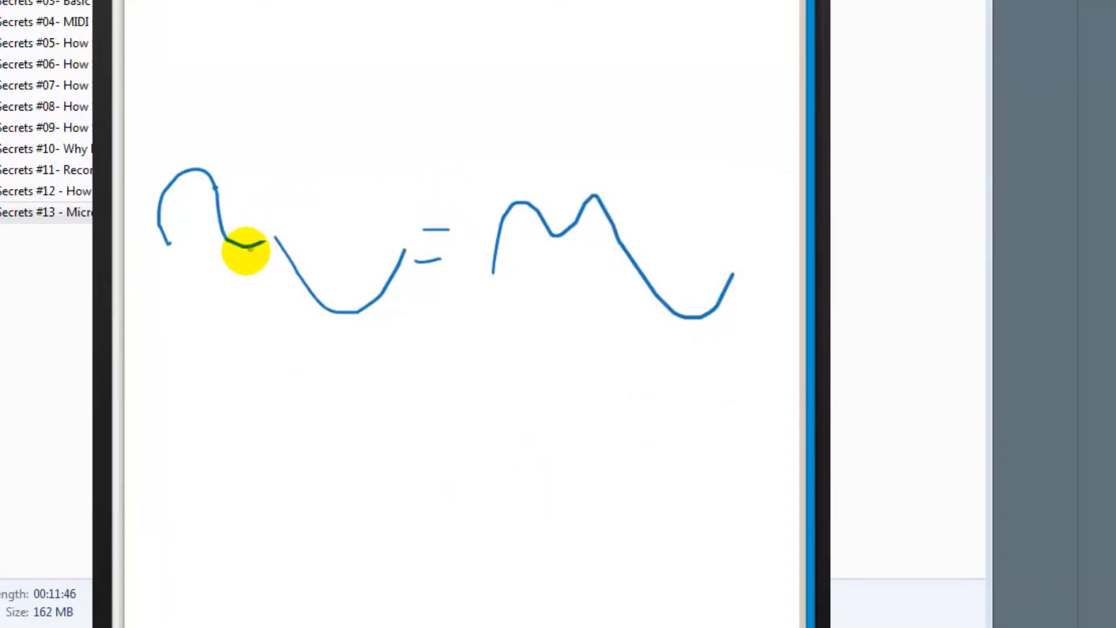
pyautogui.click(205, 471)
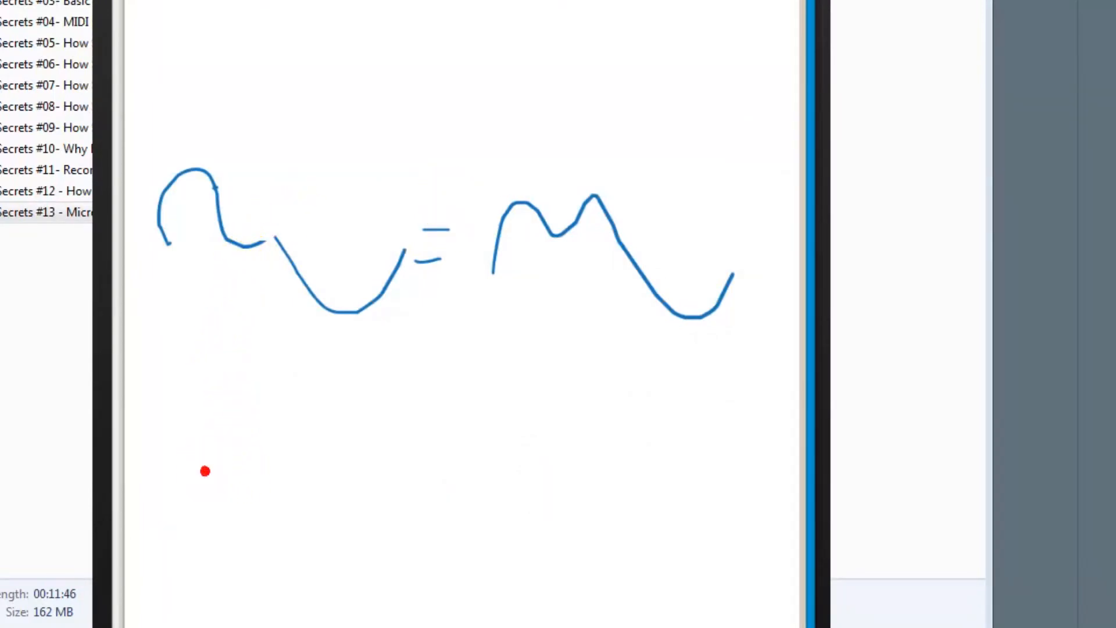
pyautogui.click(302, 434)
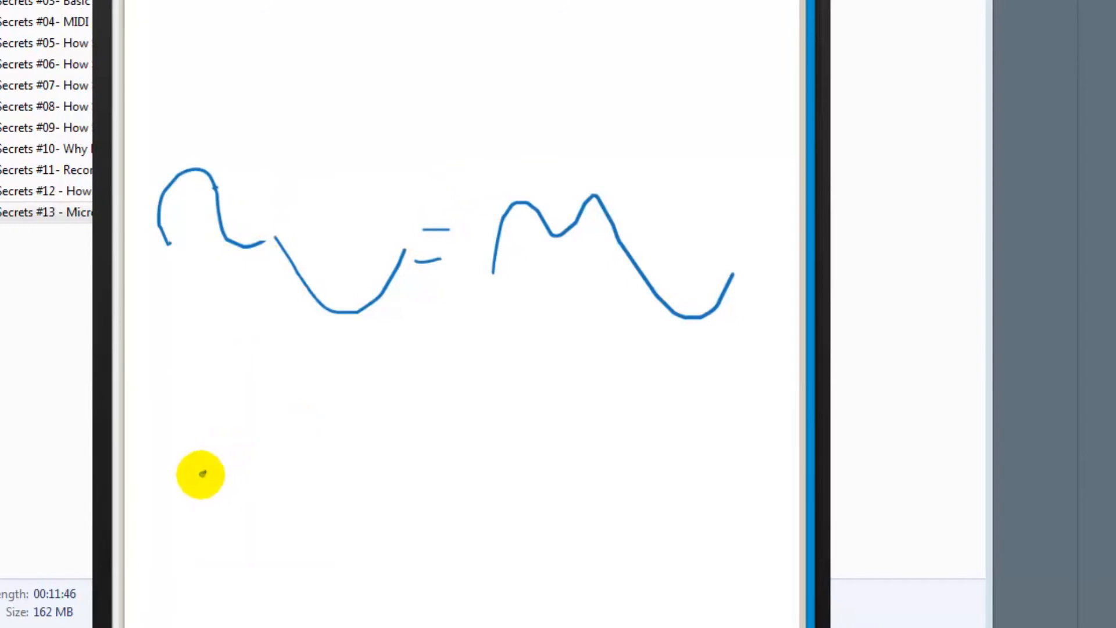
pyautogui.moveTo(199, 474)
pyautogui.mouseDown()
pyautogui.moveTo(264, 456)
pyautogui.moveTo(375, 458)
pyautogui.mouseUp()
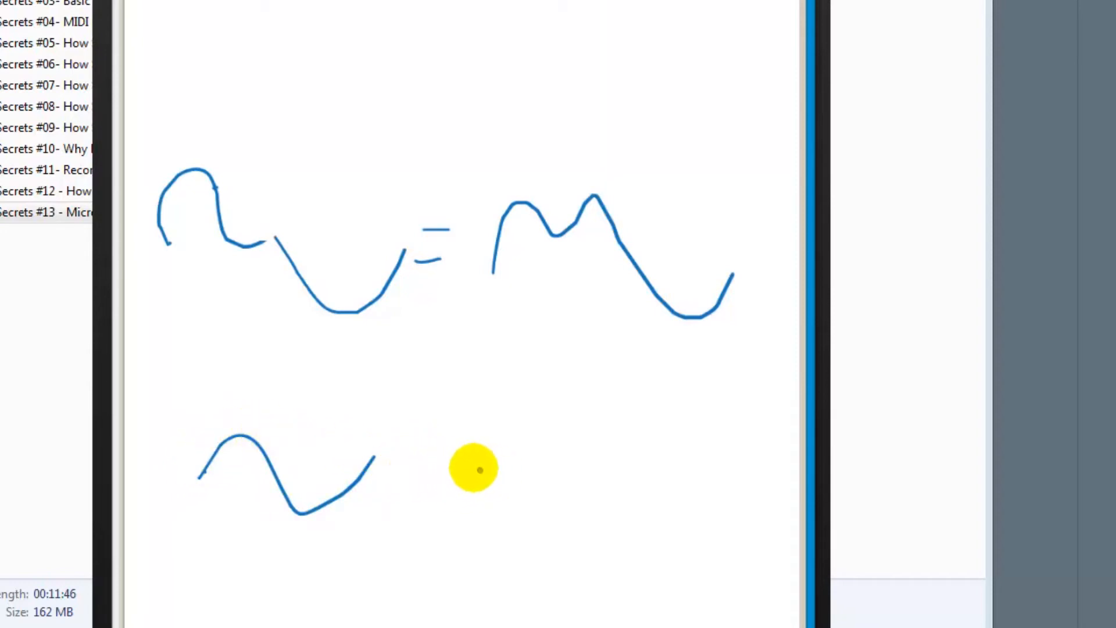
pyautogui.moveTo(274, 457)
pyautogui.mouseDown()
pyautogui.moveTo(259, 441)
pyautogui.moveTo(284, 492)
pyautogui.mouseUp()
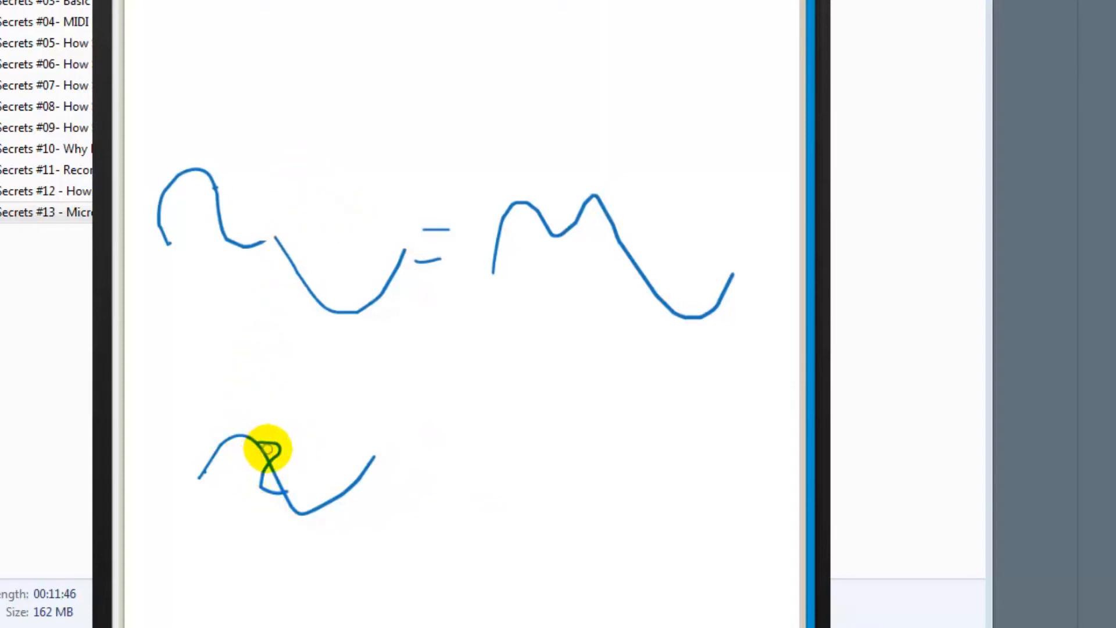
pyautogui.moveTo(263, 449); pyautogui.dragTo(283, 492)
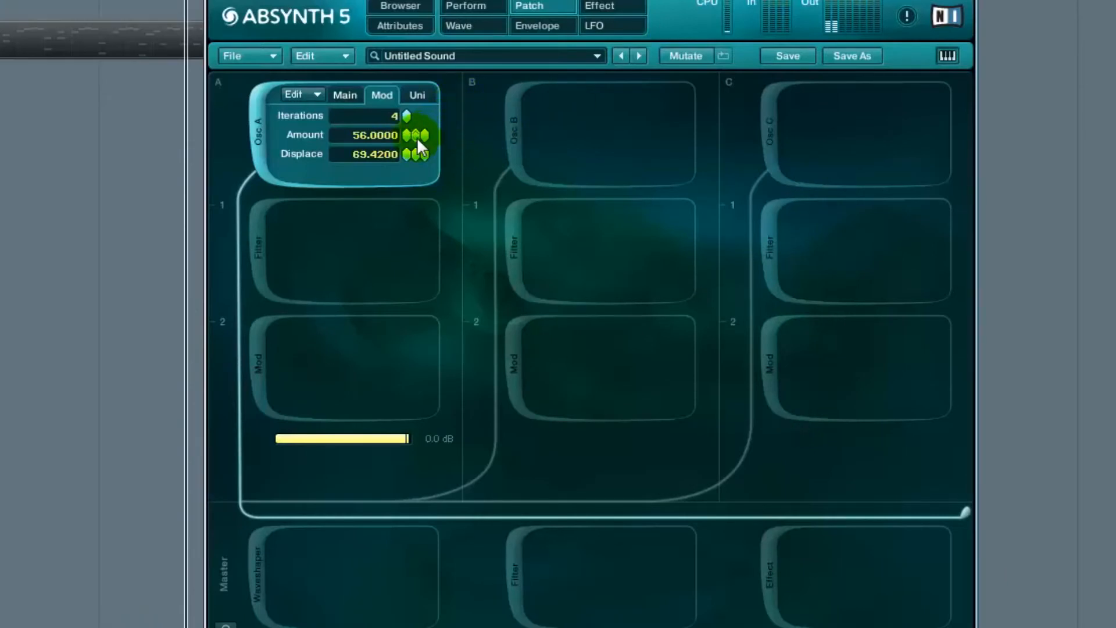
# Vary Osc A's Fractalize settings in Absynth, finishing with 7 iterations, amount 58.0390 and displace 78.4400.
pyautogui.moveTo(407, 152); pyautogui.dragTo(410, 110)
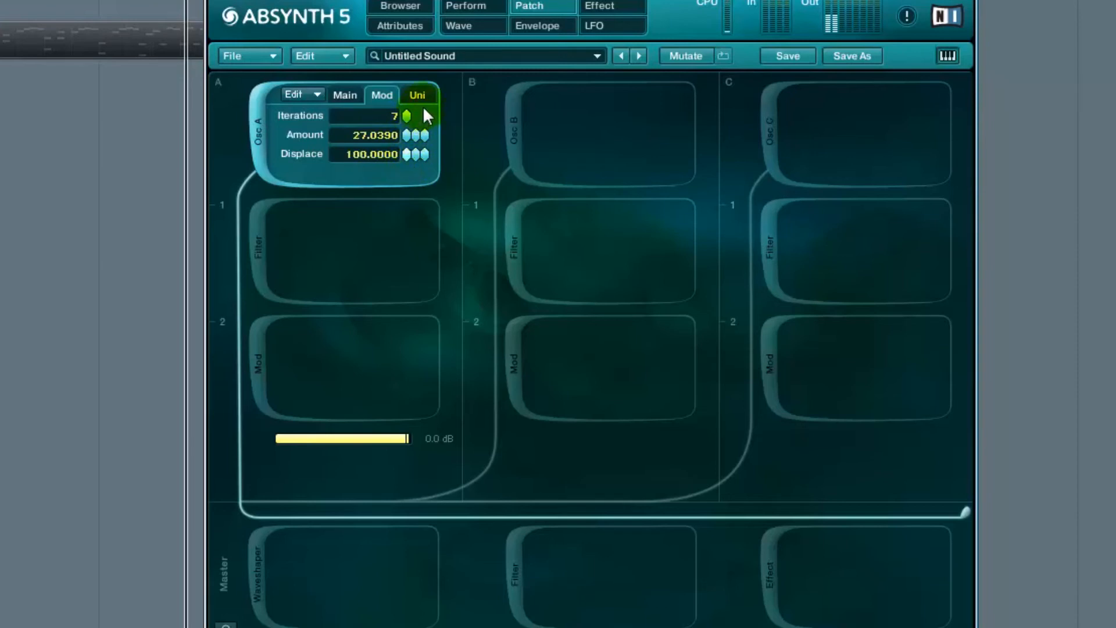
pyautogui.moveTo(416, 154); pyautogui.dragTo(431, 210)
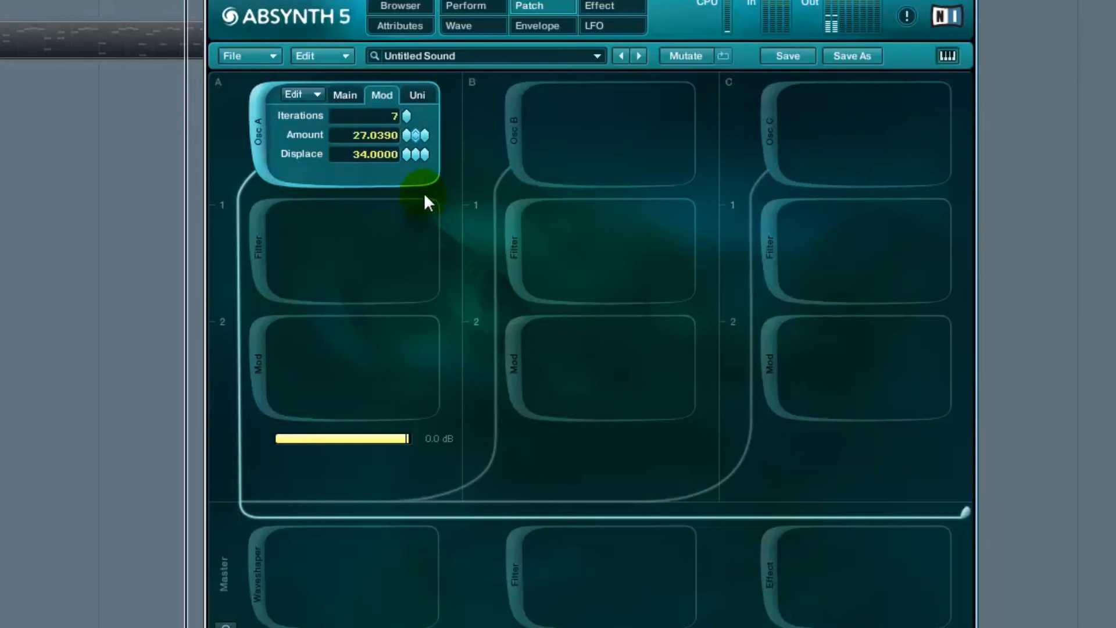
pyautogui.moveTo(410, 153); pyautogui.dragTo(411, 104)
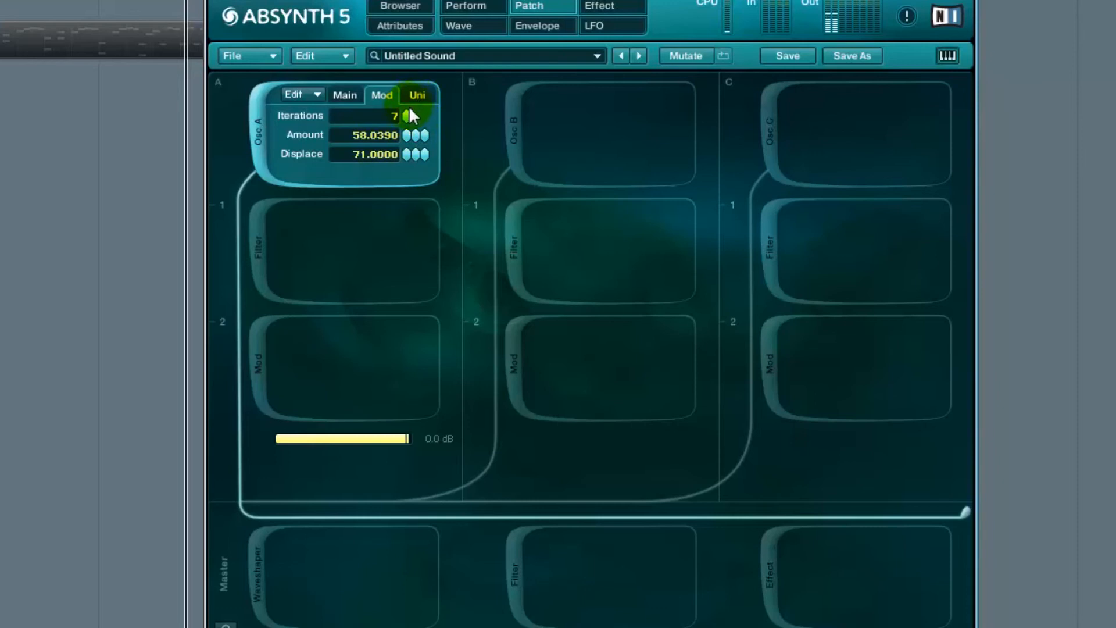
pyautogui.click(405, 154)
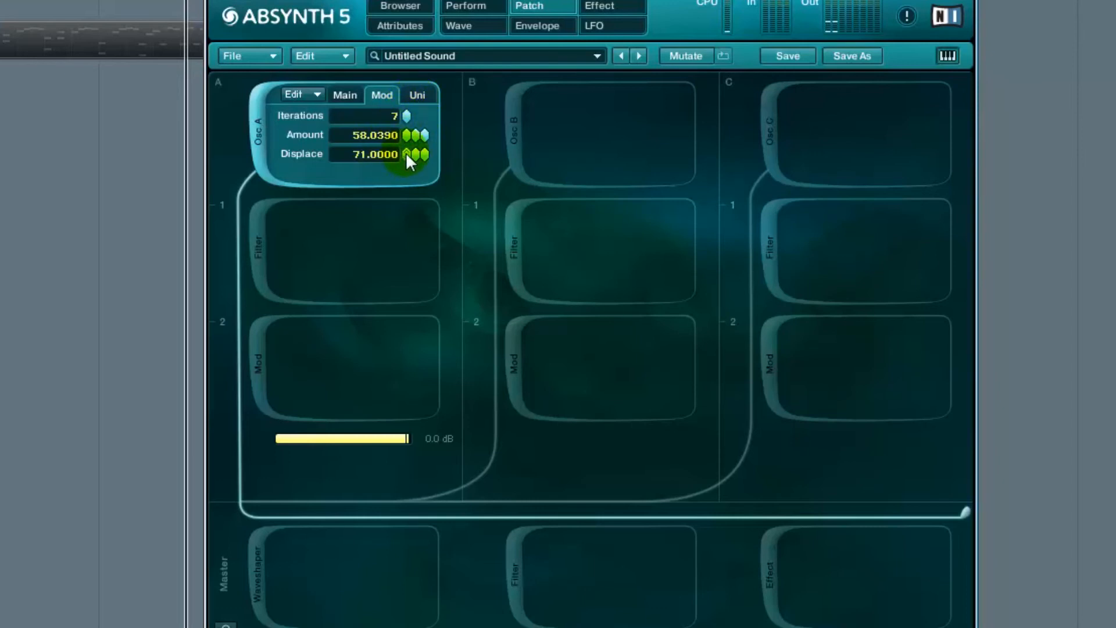
pyautogui.moveTo(410, 151)
pyautogui.mouseDown()
pyautogui.moveTo(428, 270)
pyautogui.moveTo(424, 142)
pyautogui.moveTo(447, 23)
pyautogui.moveTo(409, 150)
pyautogui.mouseUp()
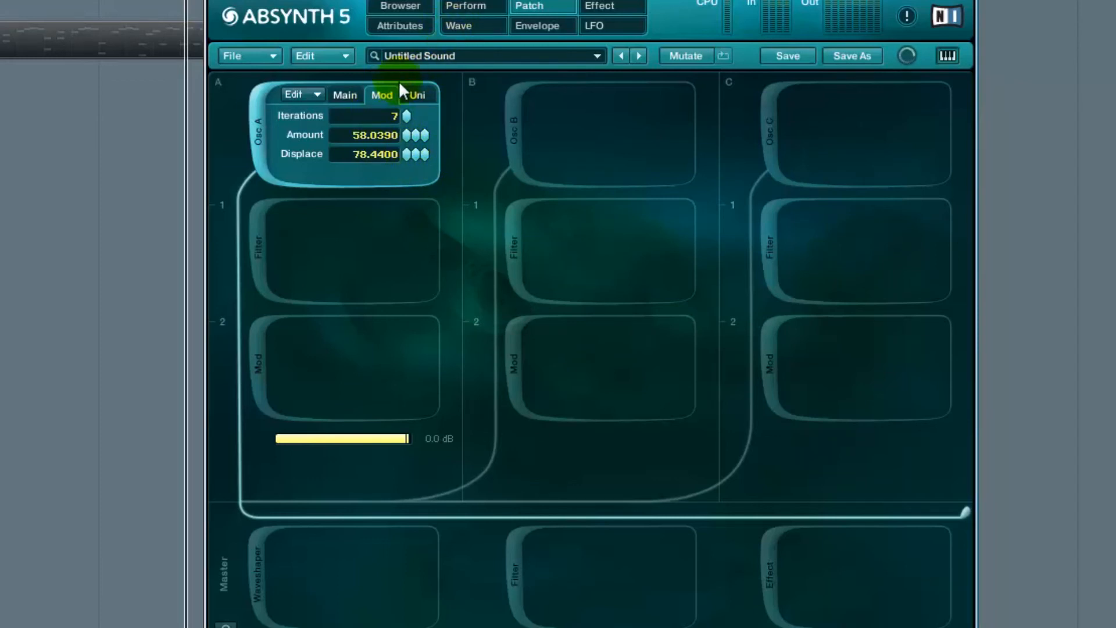
# Change Osc A's oscillator type to Sample.
pyautogui.click(358, 91)
pyautogui.click(372, 114)
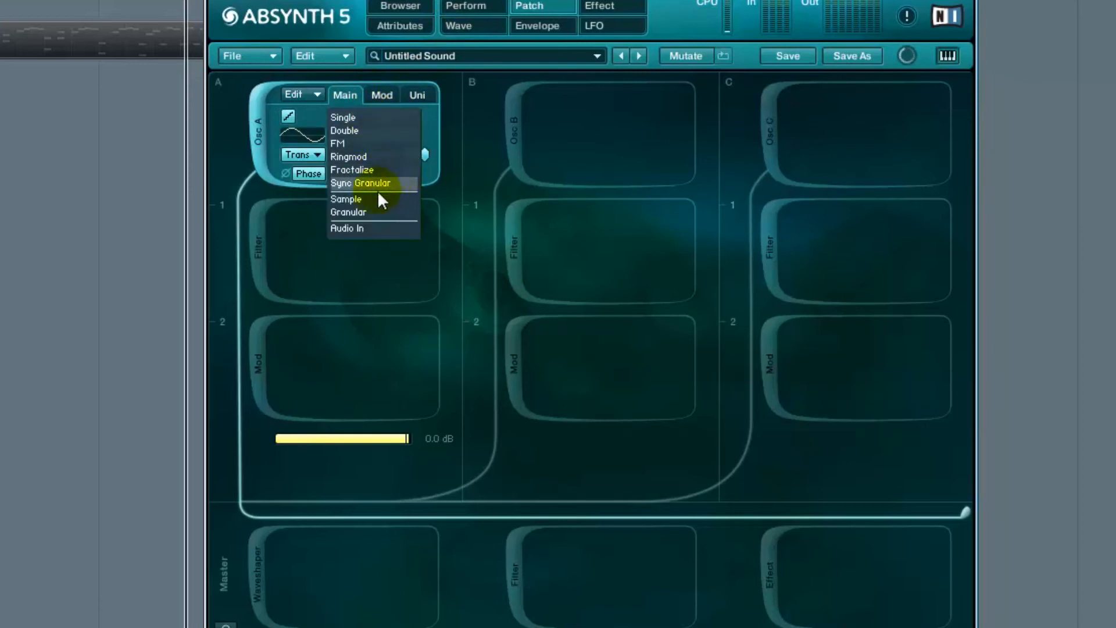
pyautogui.click(354, 197)
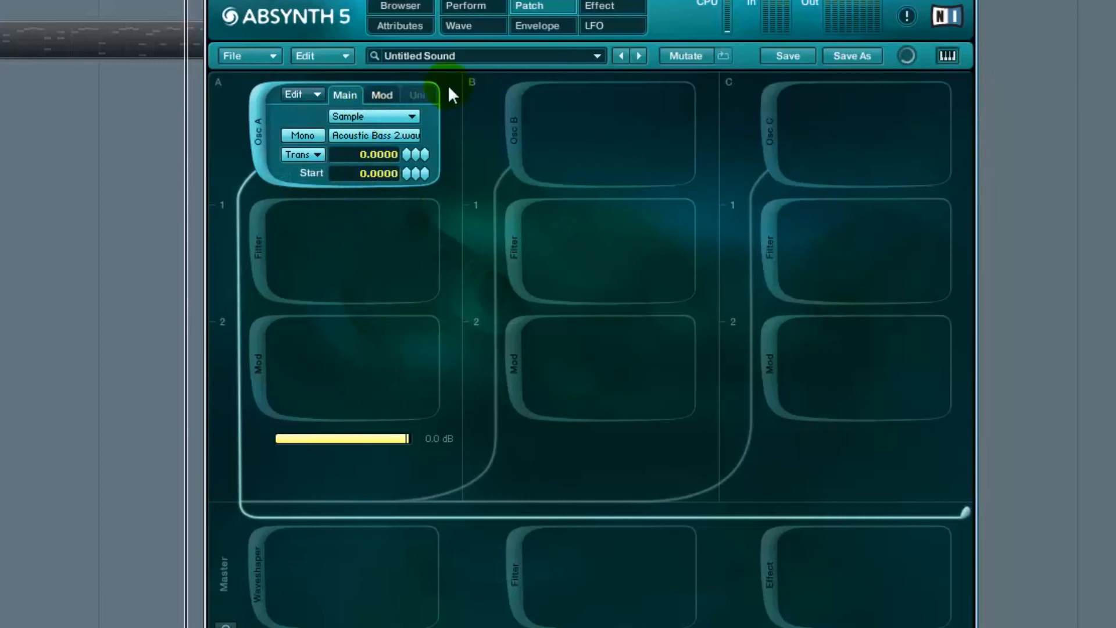
# Load the Choir Ah sample from the 9 - Vocal folder into Osc A.
pyautogui.click(403, 133)
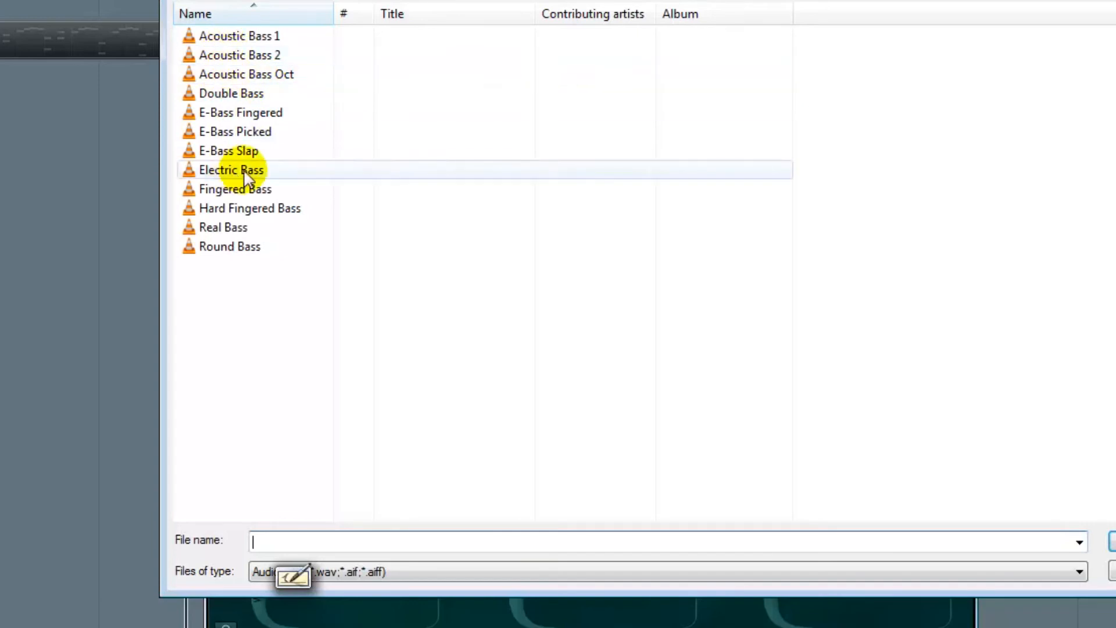
pyautogui.click(495, 2)
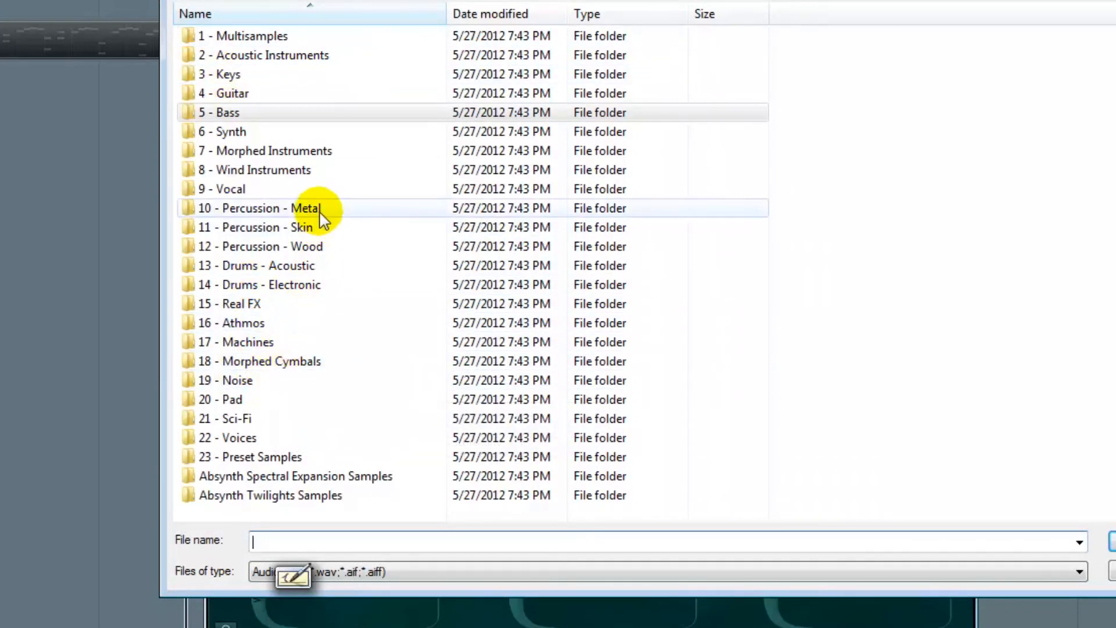
pyautogui.doubleClick(304, 191)
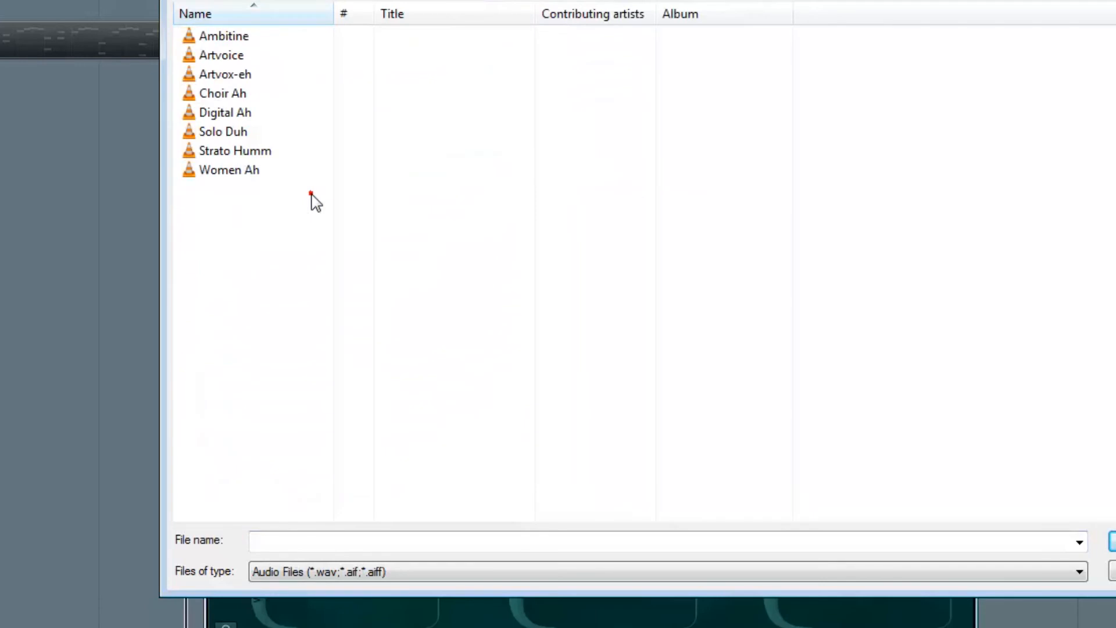
pyautogui.doubleClick(243, 95)
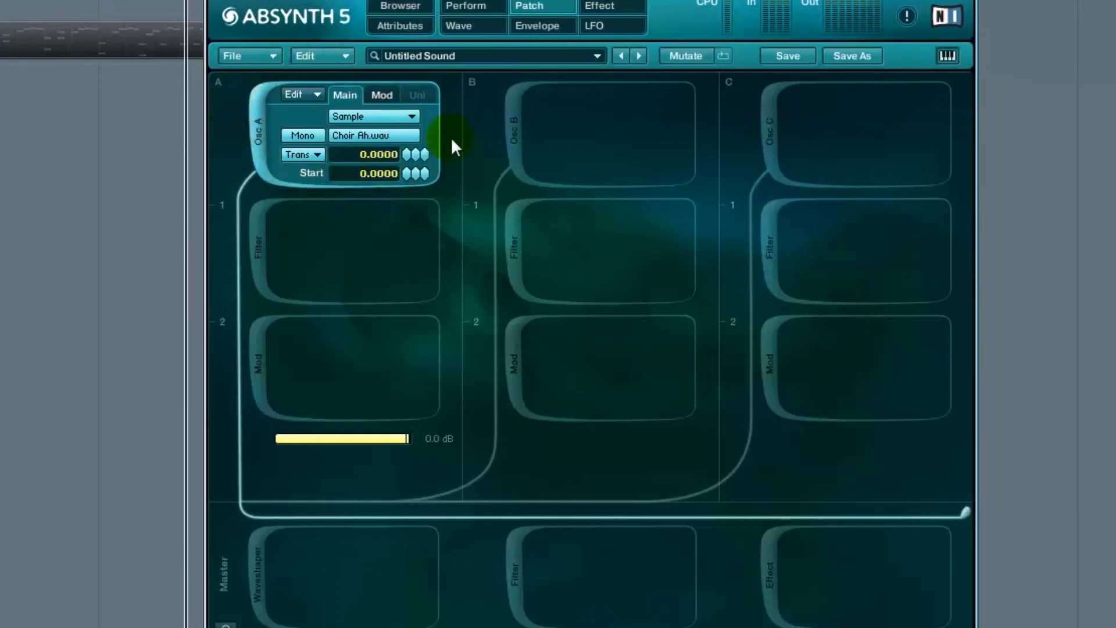
# Change Osc A's oscillator type to Granular.
pyautogui.click(296, 135)
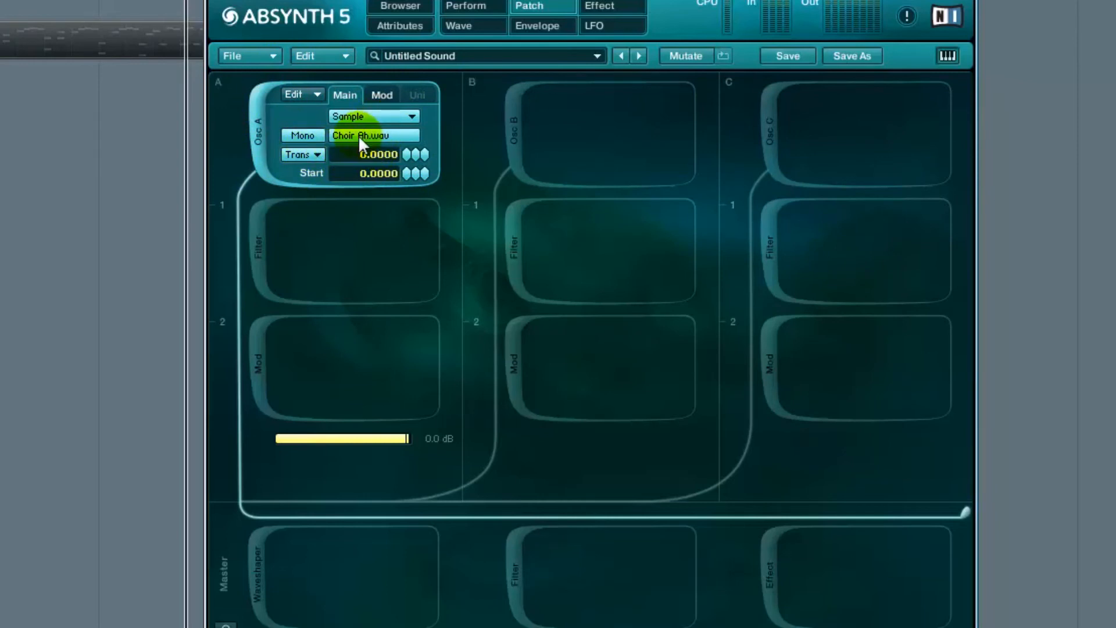
pyautogui.click(355, 116)
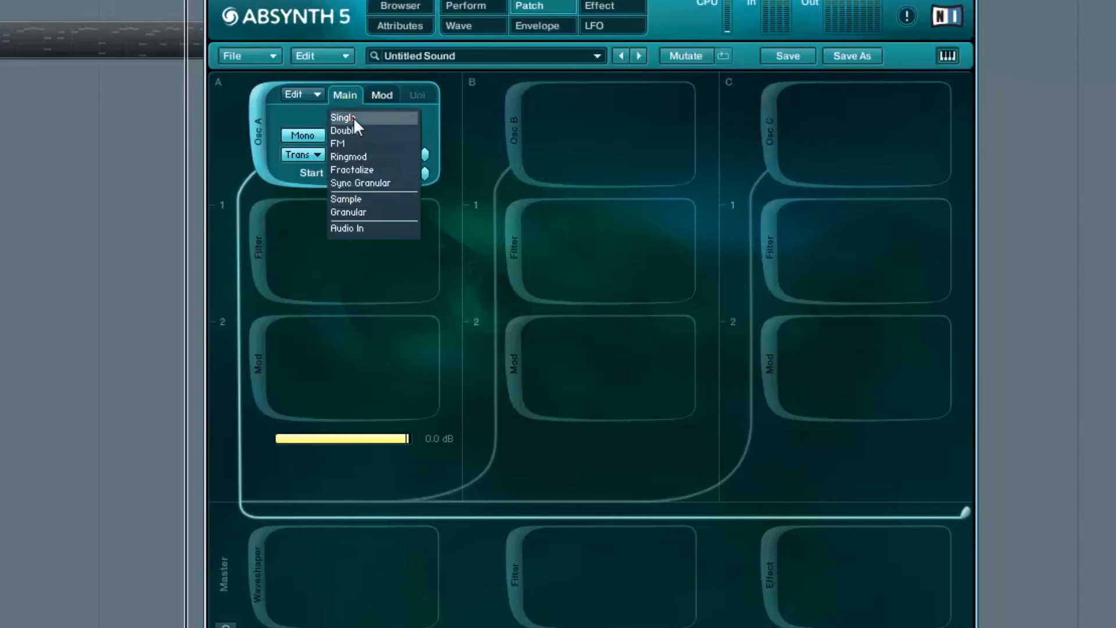
pyautogui.click(360, 212)
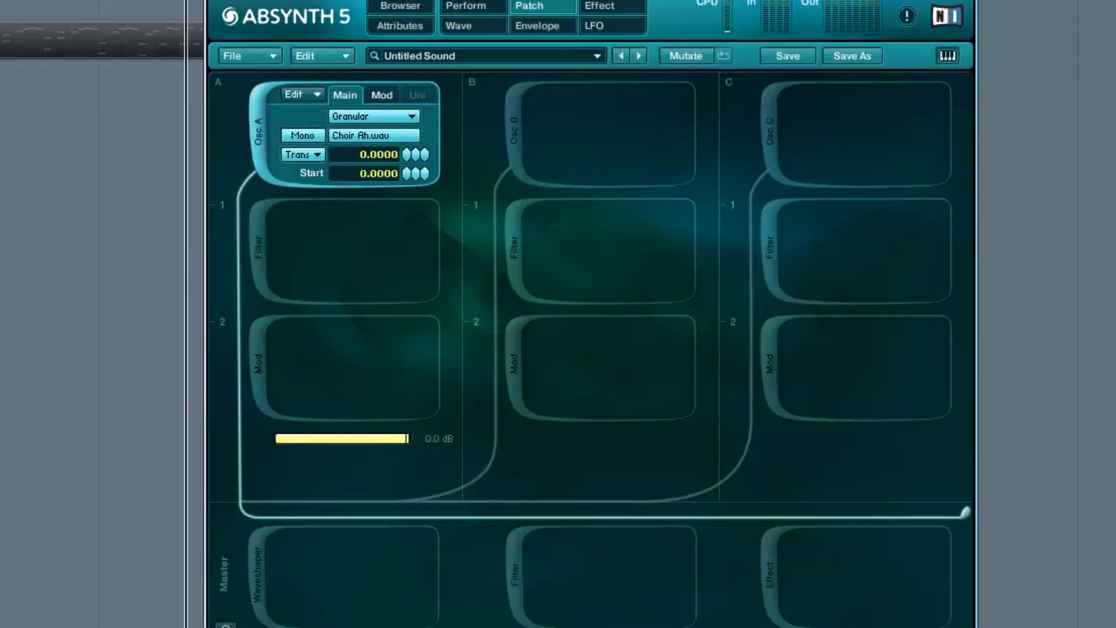
# Switch to the whiteboard and sketch a long jagged sample waveform above the sine examples, with a rightward playback arrow over it.
pyautogui.hotkey('ctrl', 'w')
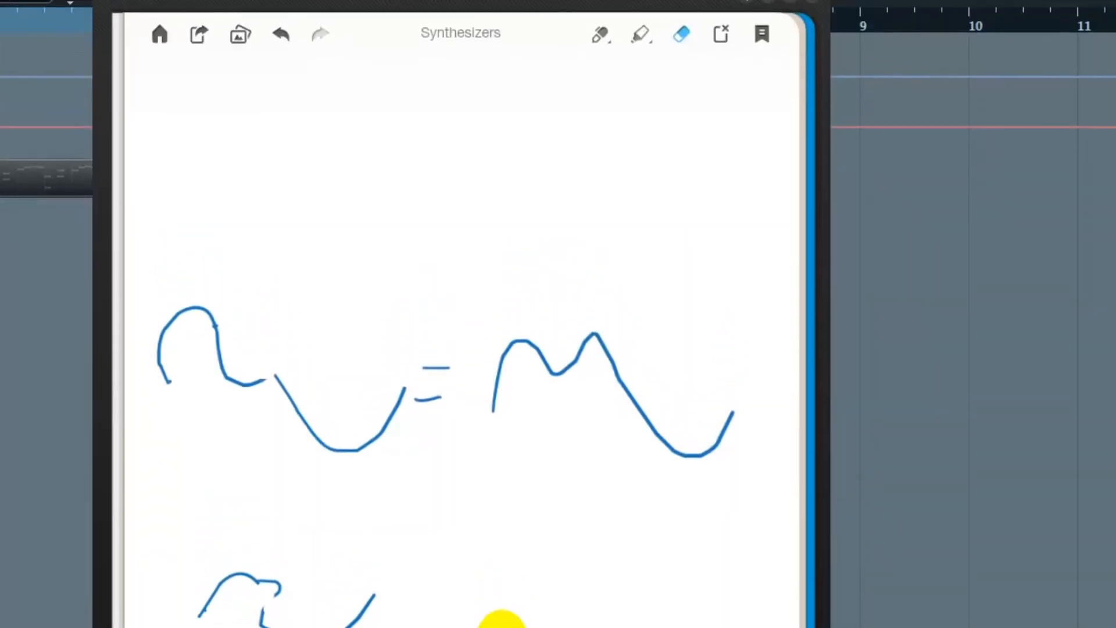
pyautogui.moveTo(155, 154)
pyautogui.mouseDown()
pyautogui.moveTo(287, 172)
pyautogui.moveTo(640, 160)
pyautogui.moveTo(699, 189)
pyautogui.mouseUp()
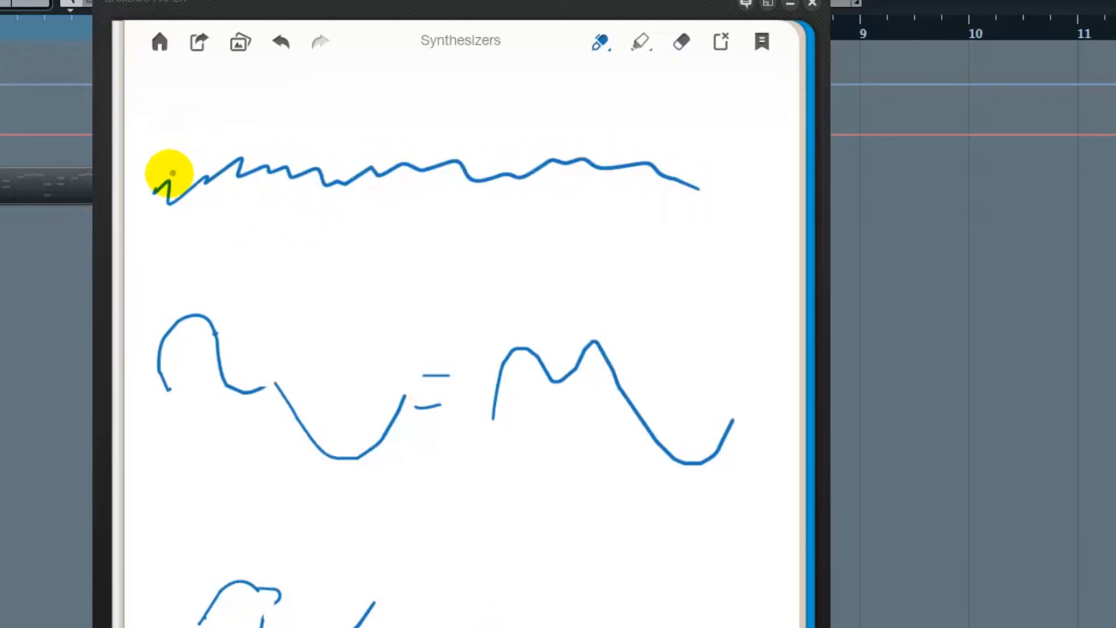
pyautogui.moveTo(161, 147)
pyautogui.mouseDown()
pyautogui.moveTo(498, 104)
pyautogui.moveTo(665, 99)
pyautogui.moveTo(654, 134)
pyautogui.mouseUp()
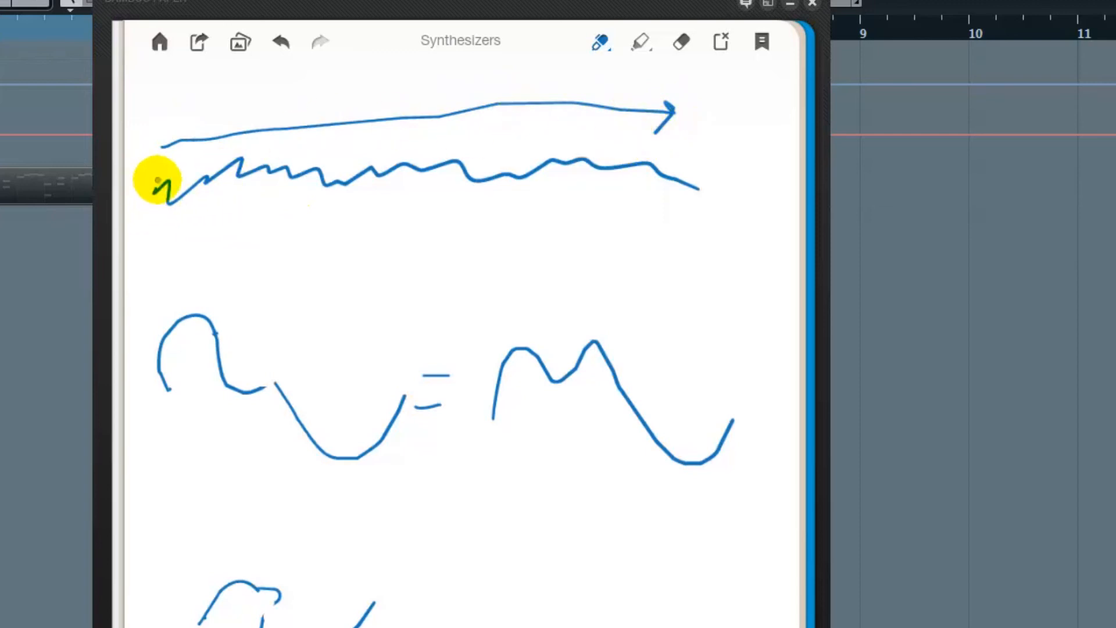
# Mark off small grain slices along the beginning of the sketched waveform with vertical strokes and box outlines.
pyautogui.moveTo(167, 168); pyautogui.dragTo(163, 210)
pyautogui.moveTo(202, 154)
pyautogui.mouseDown()
pyautogui.moveTo(201, 207)
pyautogui.moveTo(186, 207)
pyautogui.moveTo(213, 206)
pyautogui.mouseUp()
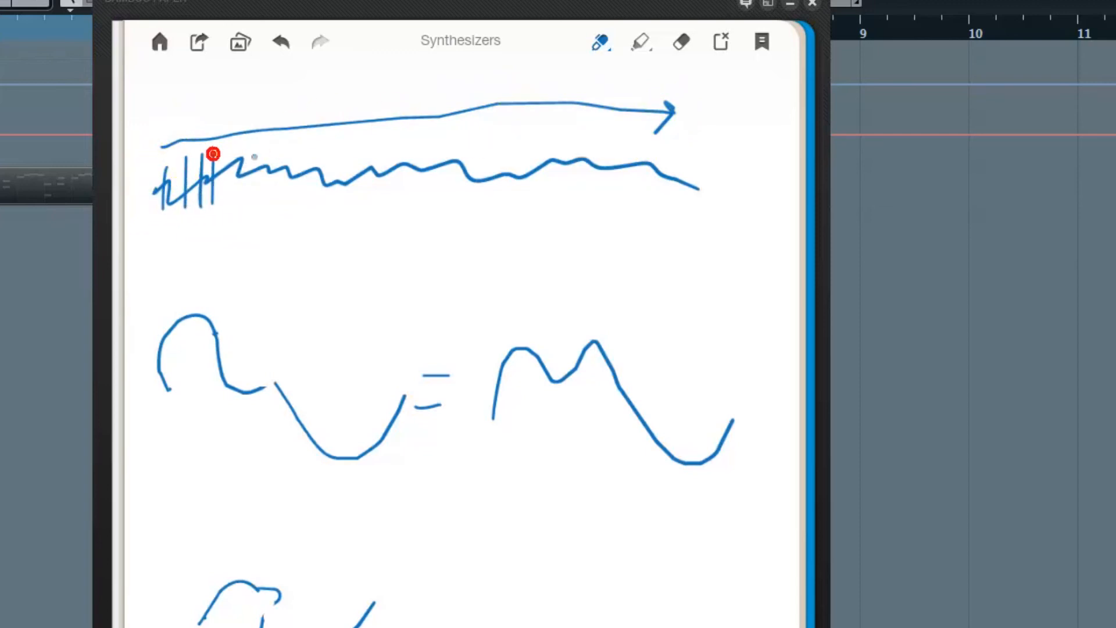
pyautogui.moveTo(273, 143)
pyautogui.mouseDown()
pyautogui.moveTo(259, 191)
pyautogui.moveTo(286, 203)
pyautogui.mouseUp()
pyautogui.moveTo(225, 153); pyautogui.dragTo(224, 195)
pyautogui.moveTo(250, 138); pyautogui.dragTo(239, 195)
pyautogui.moveTo(224, 151); pyautogui.dragTo(248, 142)
pyautogui.moveTo(225, 196); pyautogui.dragTo(245, 194)
pyautogui.moveTo(260, 154); pyautogui.dragTo(289, 155)
pyautogui.moveTo(295, 150); pyautogui.dragTo(337, 210)
# Switch the pen colour to green and mark a further grain section along the sketched waveform.
pyautogui.rightClick(366, 238)
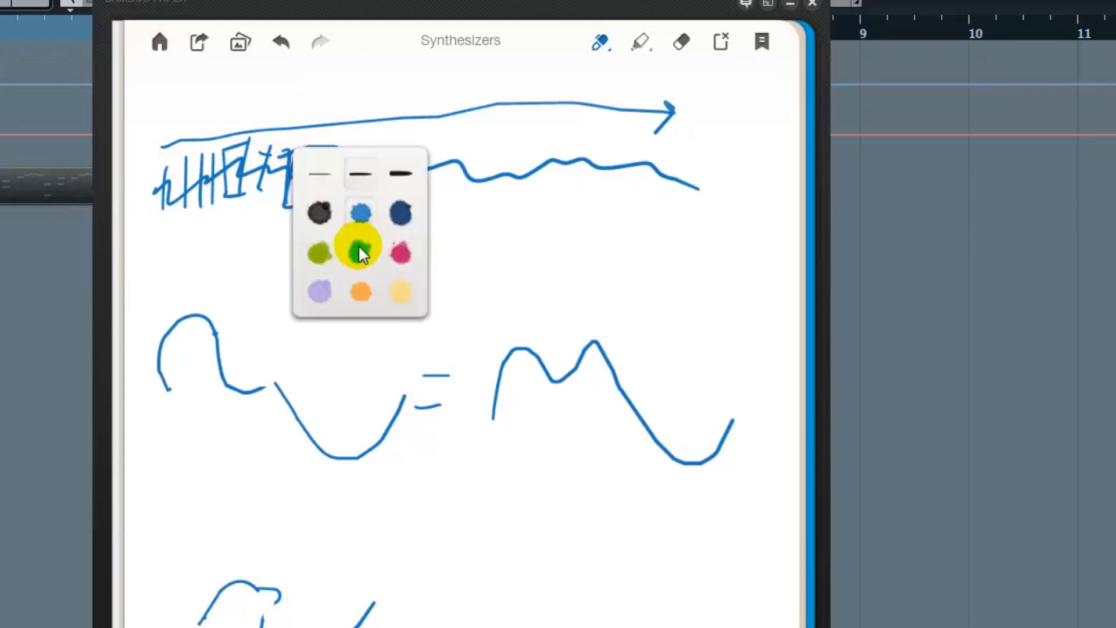
pyautogui.click(319, 250)
pyautogui.click(270, 203)
pyautogui.moveTo(331, 152)
pyautogui.mouseDown()
pyautogui.moveTo(324, 223)
pyautogui.moveTo(330, 172)
pyautogui.moveTo(320, 180)
pyautogui.moveTo(410, 161)
pyautogui.moveTo(399, 150)
pyautogui.moveTo(481, 162)
pyautogui.moveTo(465, 158)
pyautogui.moveTo(426, 184)
pyautogui.moveTo(428, 148)
pyautogui.mouseUp()
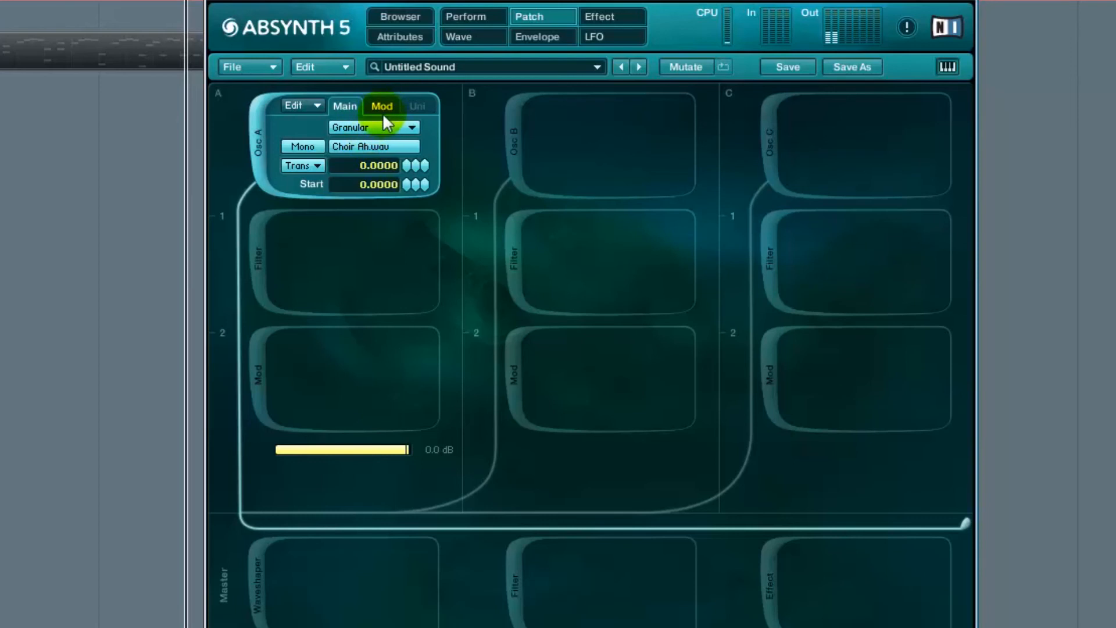
# Return to Absynth and try Osc A in Sample mode, keeping the loaded sample, before restoring Granular.
pyautogui.click(392, 126)
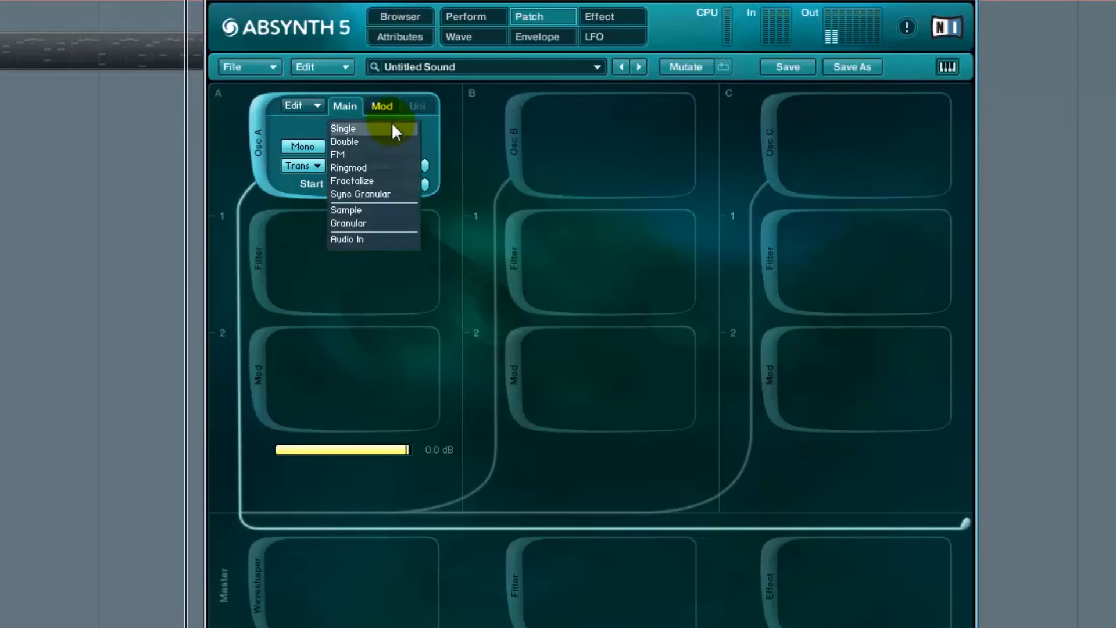
pyautogui.click(368, 210)
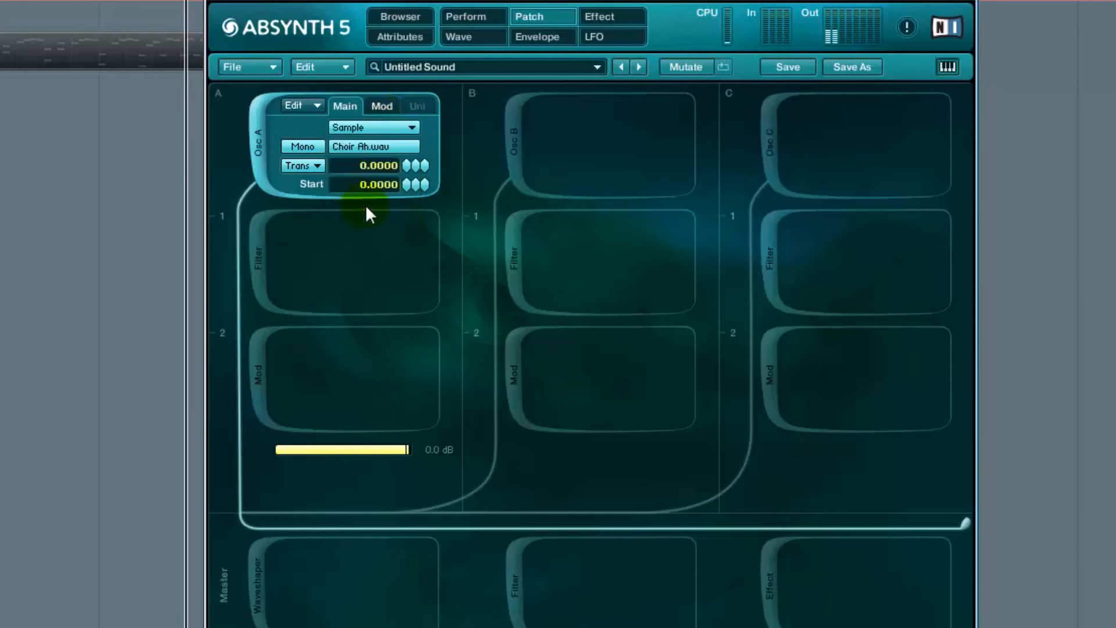
pyautogui.click(405, 148)
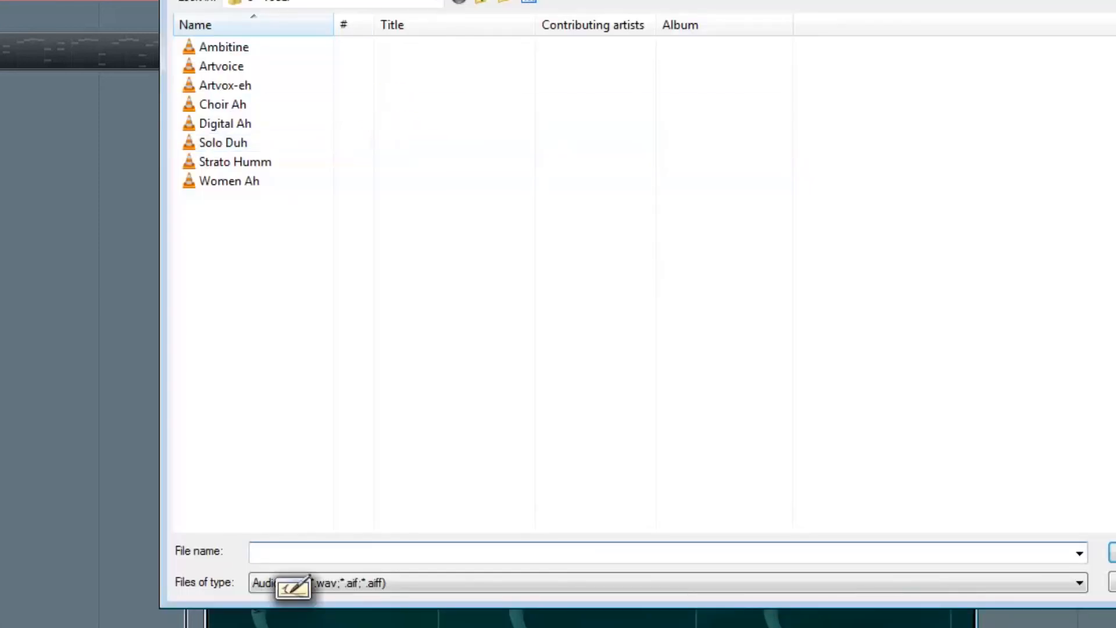
pyautogui.click(1111, 581)
pyautogui.click(386, 128)
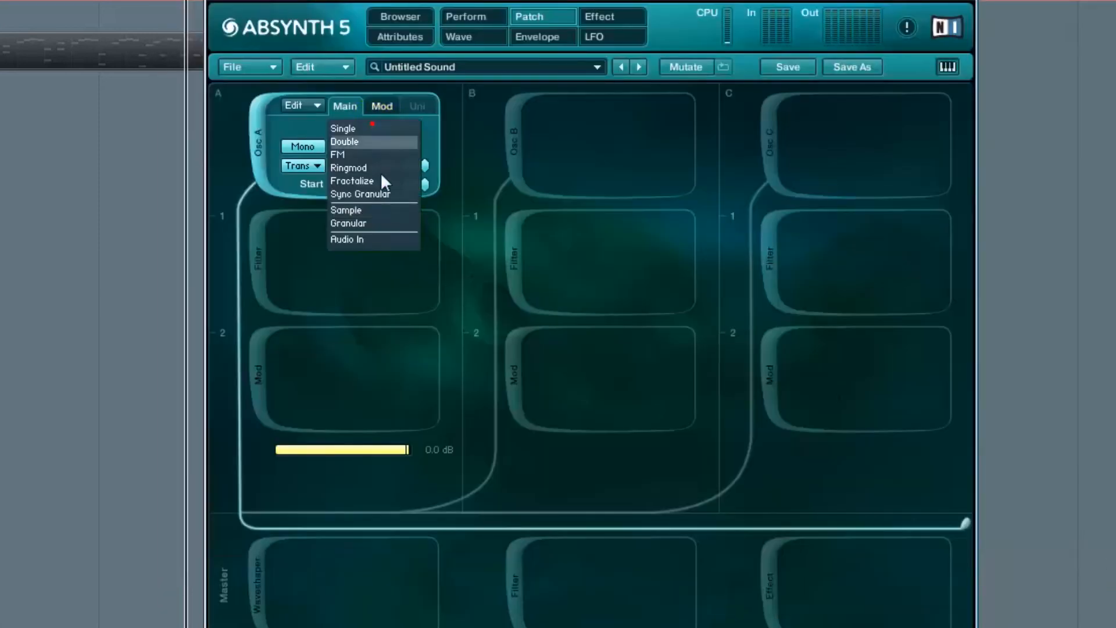
pyautogui.click(380, 225)
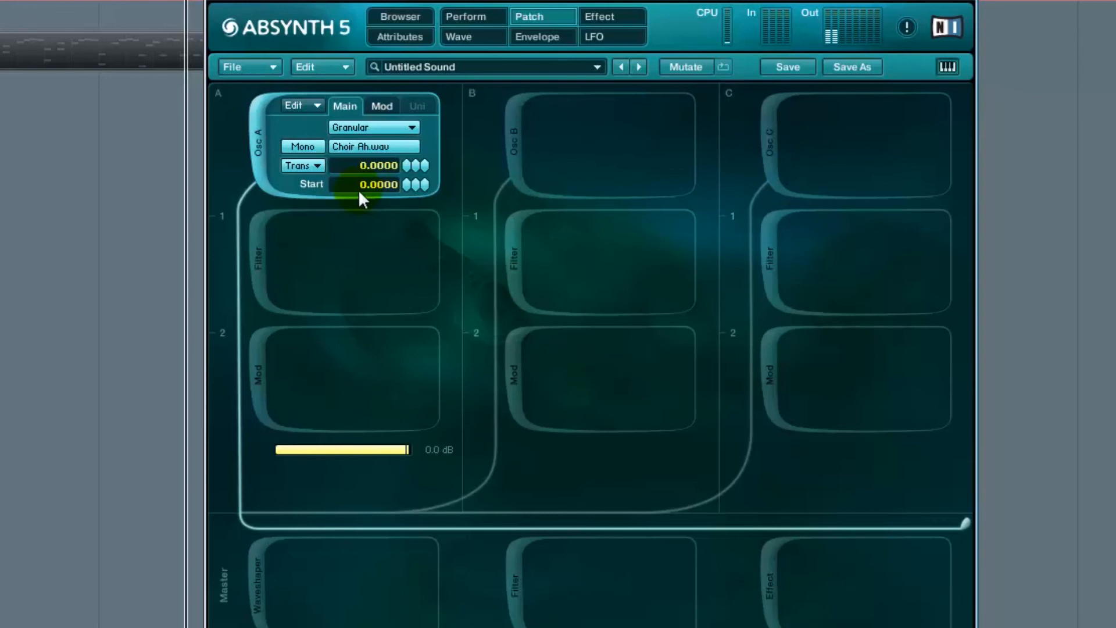
# Try adjusting Osc A's granular Time % and density modulation settings, finishing back on its main settings.
pyautogui.click(389, 103)
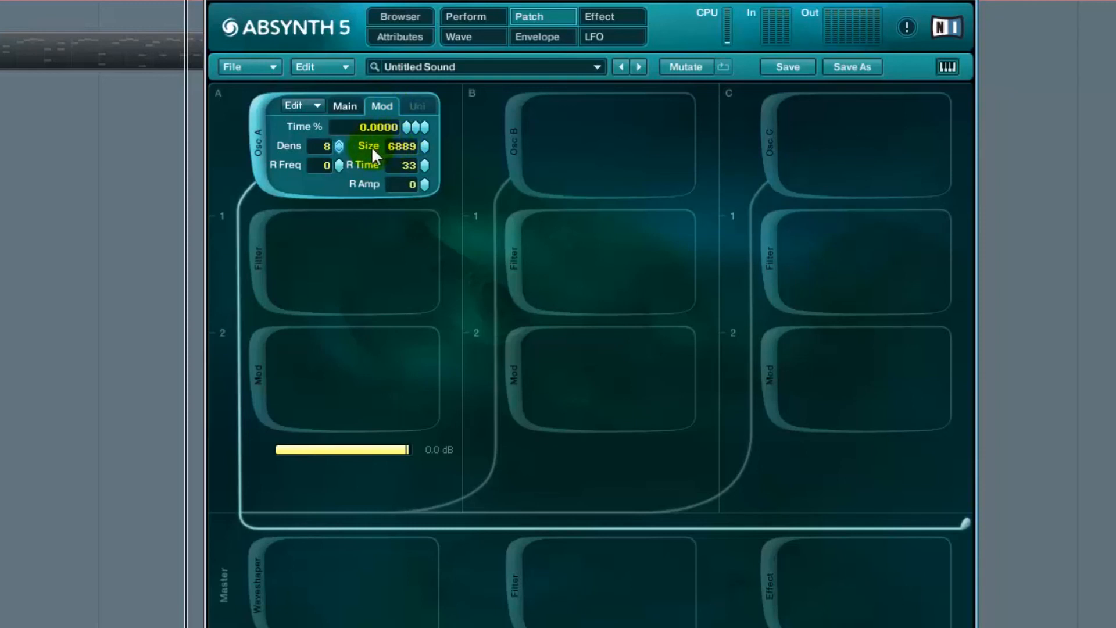
pyautogui.moveTo(402, 124); pyautogui.dragTo(406, 109)
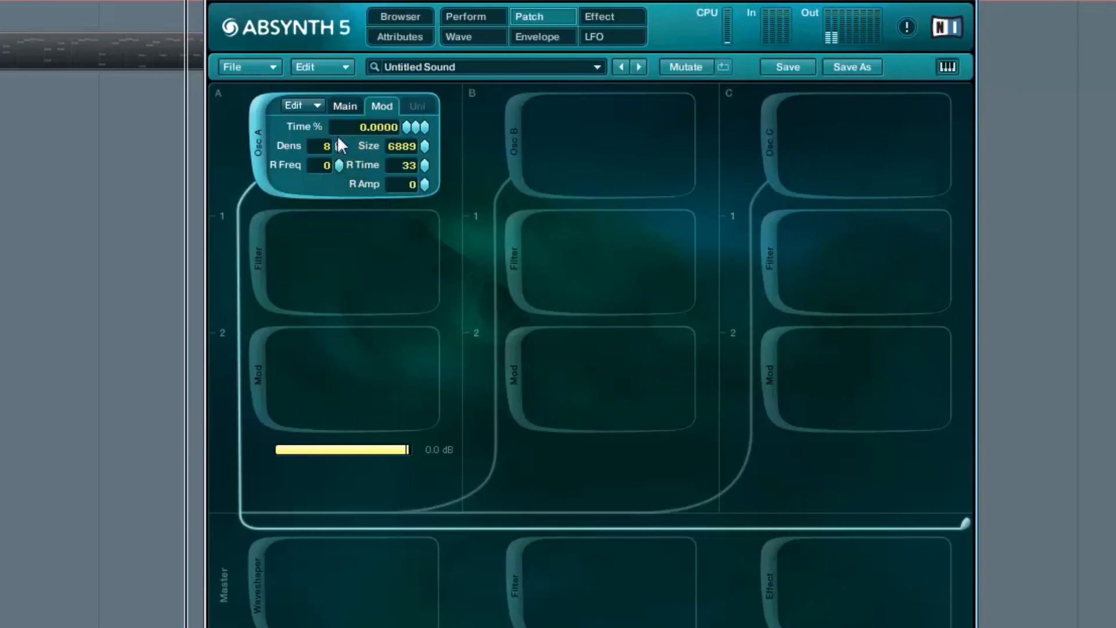
pyautogui.moveTo(339, 146); pyautogui.dragTo(353, 181)
pyautogui.click(344, 107)
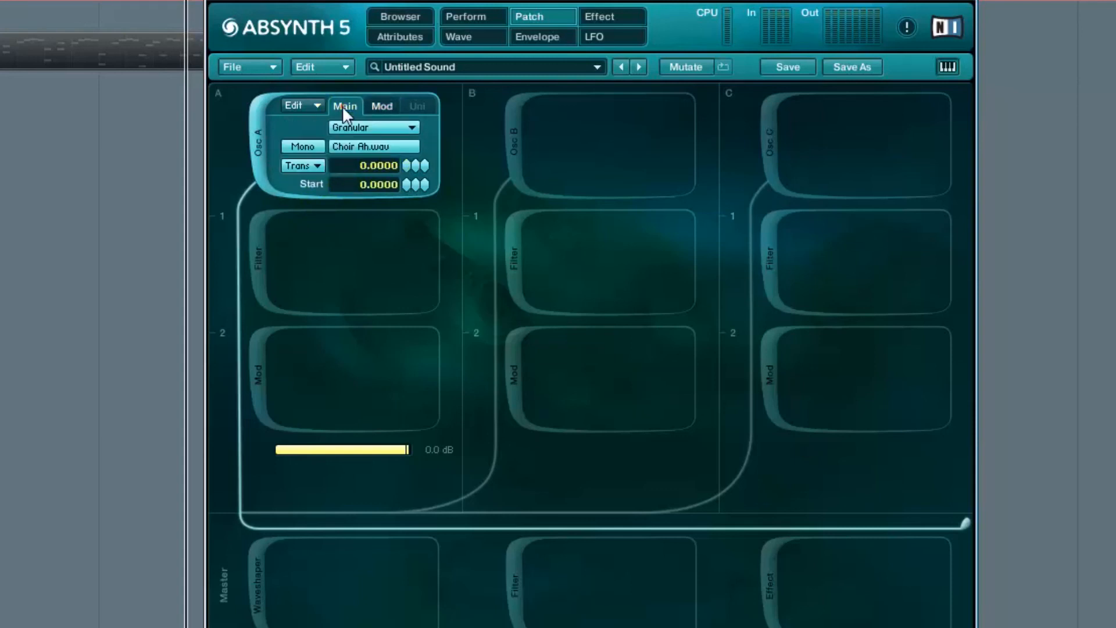
# Examine the available vocal samples and oscillator types for Osc A without changing either.
pyautogui.click(373, 146)
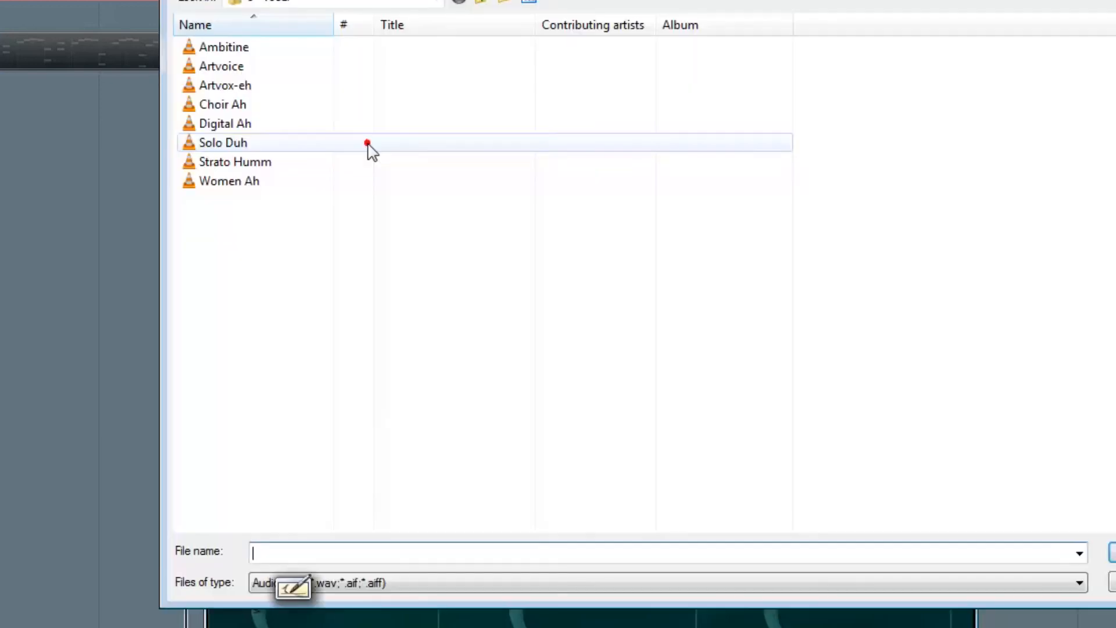
pyautogui.click(1113, 583)
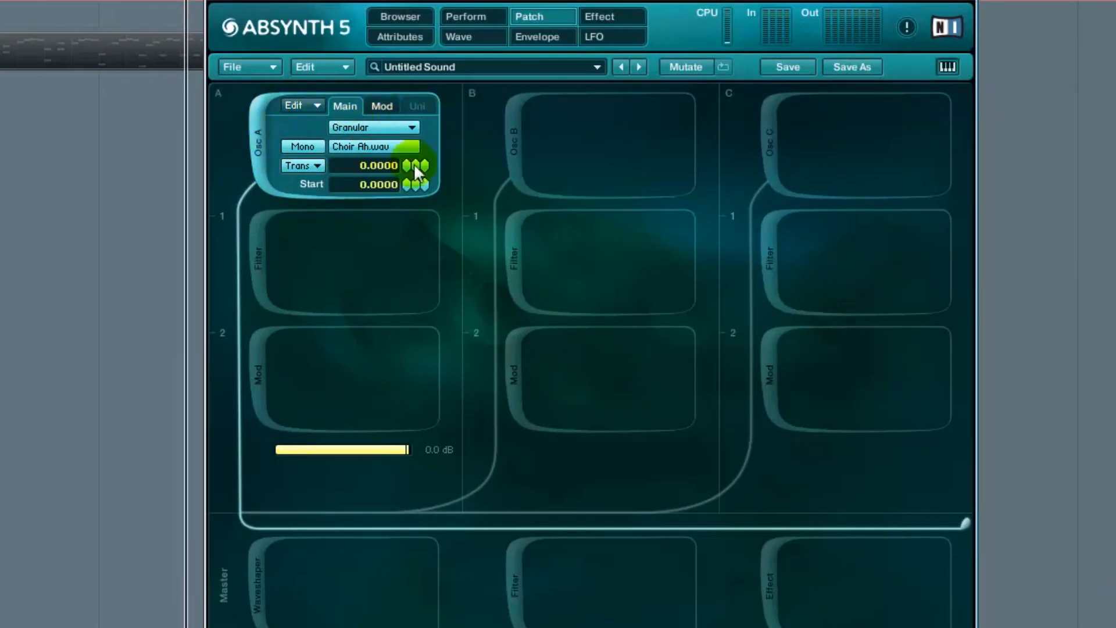
pyautogui.click(362, 129)
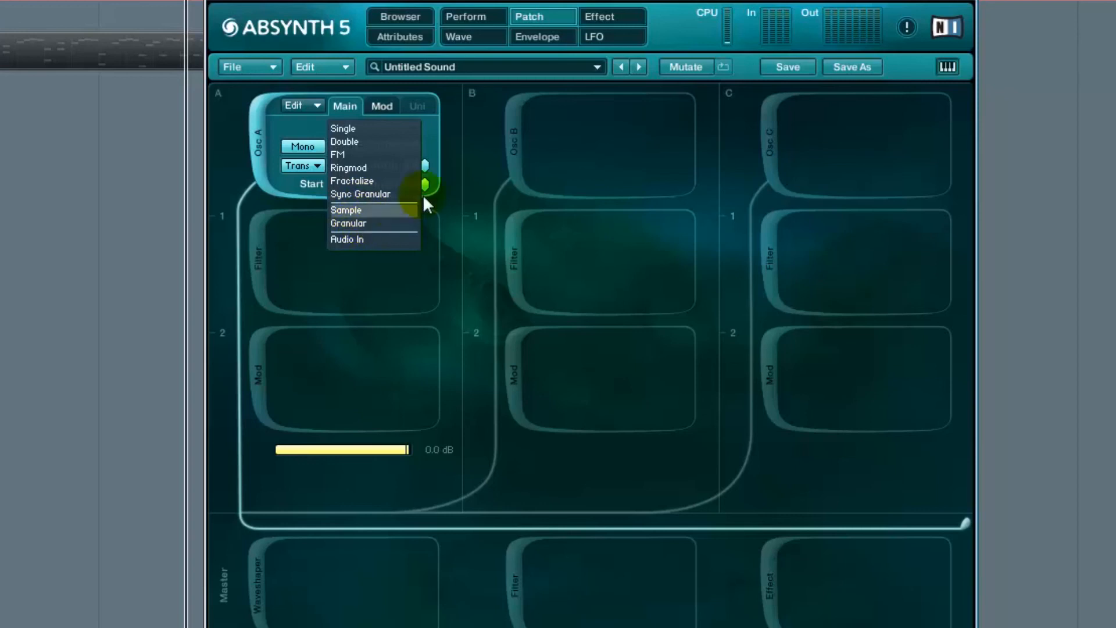
pyautogui.click(459, 175)
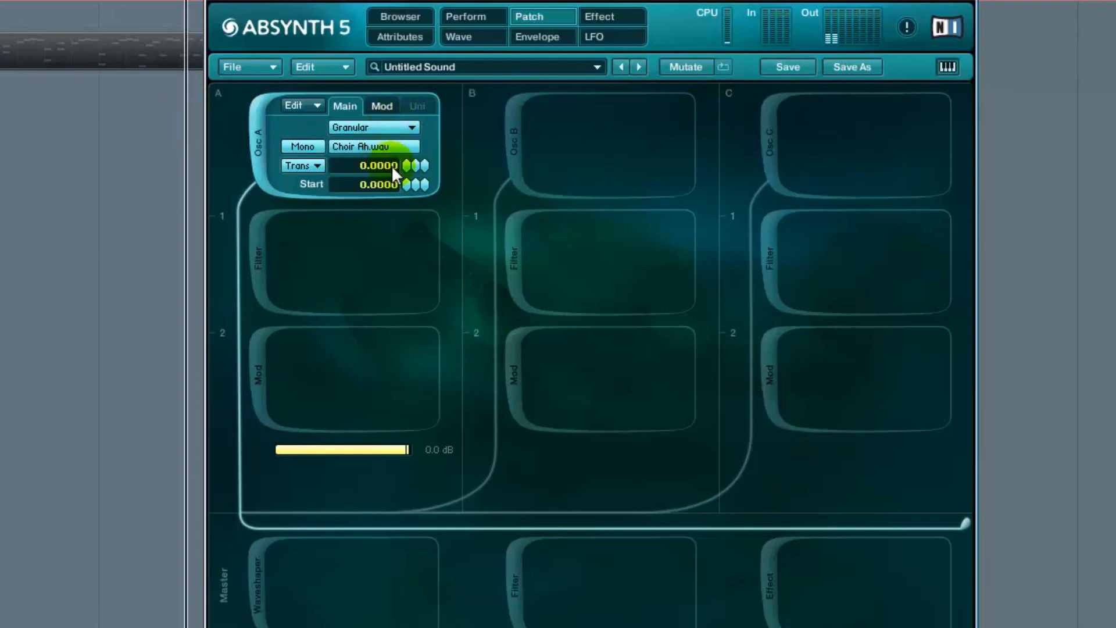
# Enable Osc B as a Single oscillator with the Saw_real wave and transpose it to -24.
pyautogui.click(507, 126)
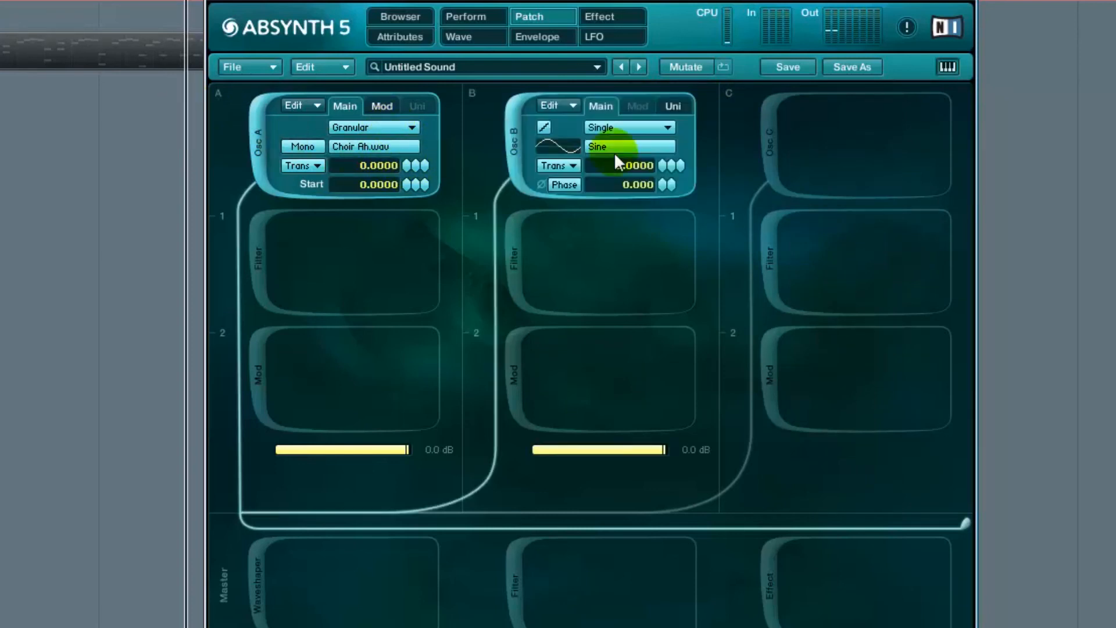
pyautogui.click(619, 132)
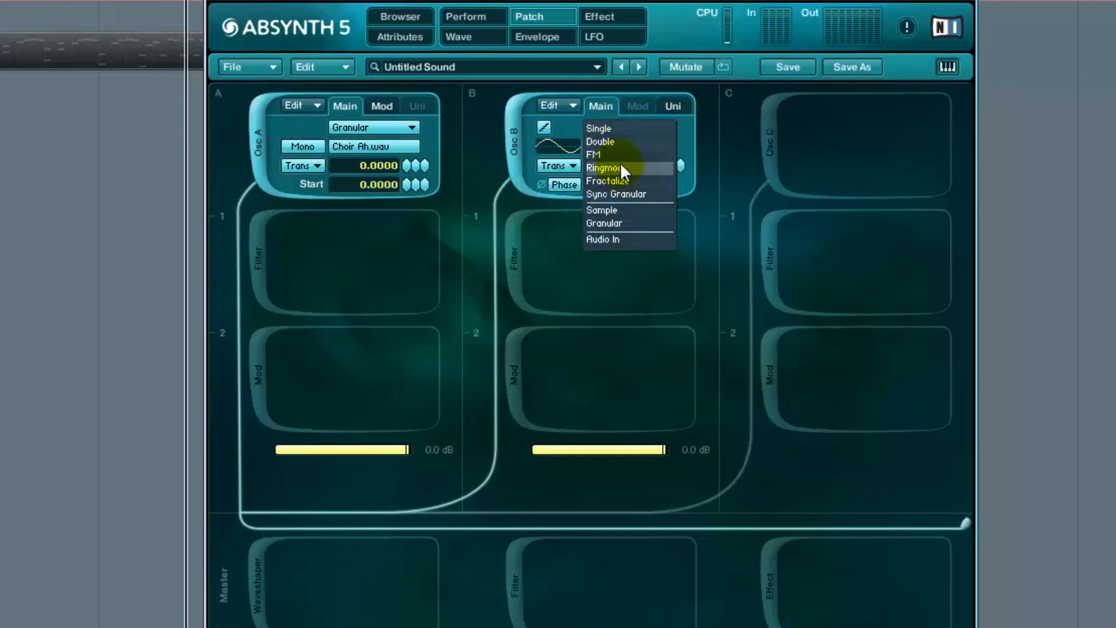
pyautogui.click(619, 129)
pyautogui.click(624, 144)
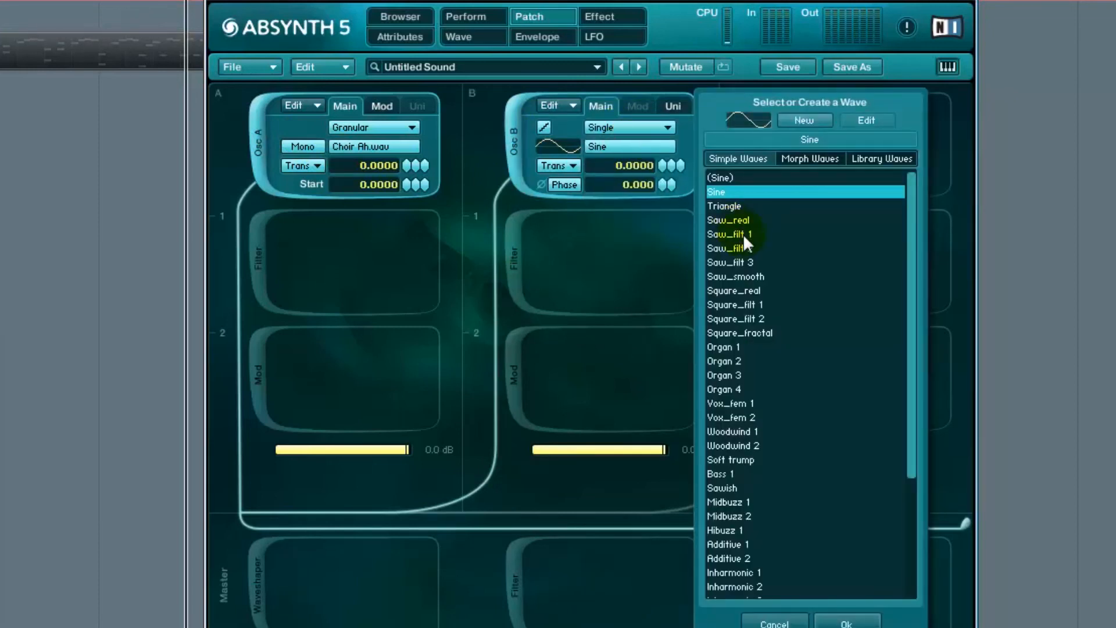
pyautogui.doubleClick(745, 221)
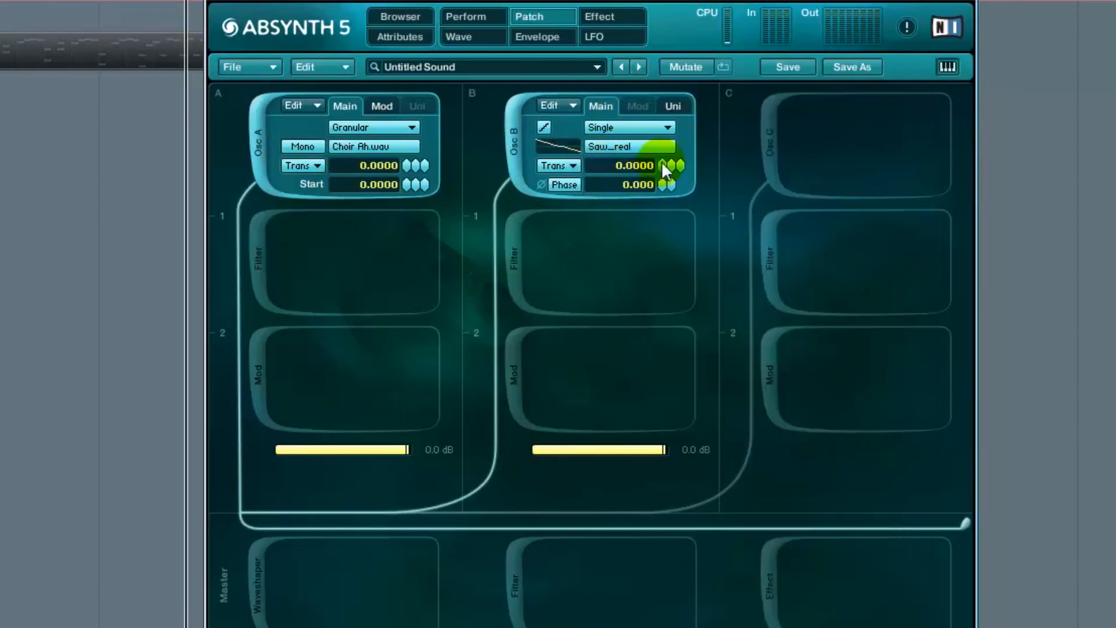
pyautogui.moveTo(662, 162); pyautogui.dragTo(664, 186)
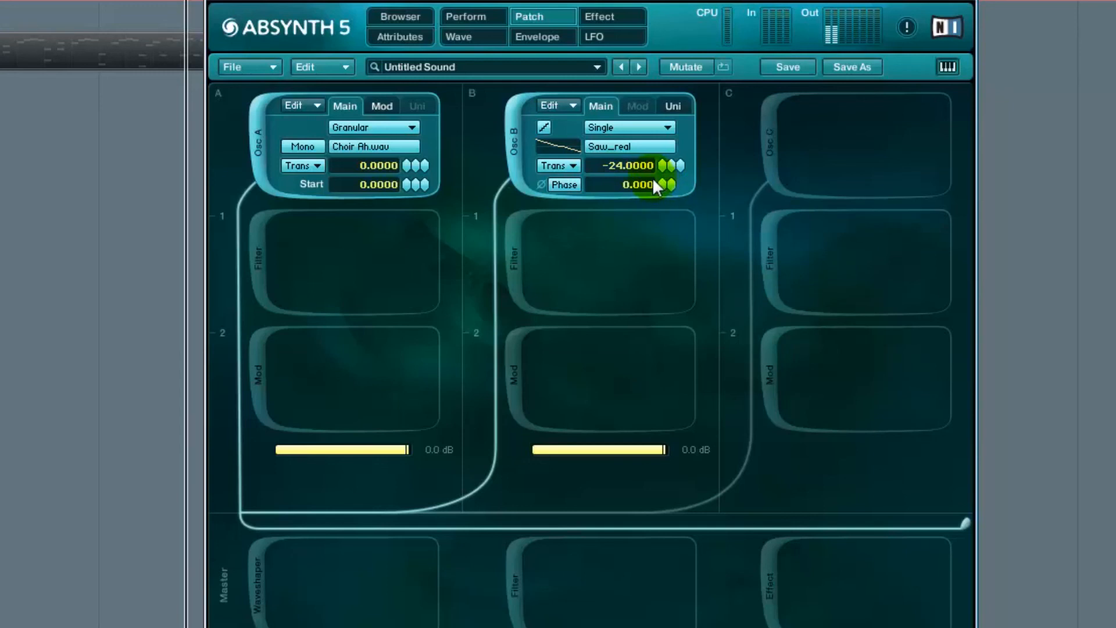
# Enable Osc C with a Single Sine wave and transpose it to 19.
pyautogui.click(759, 138)
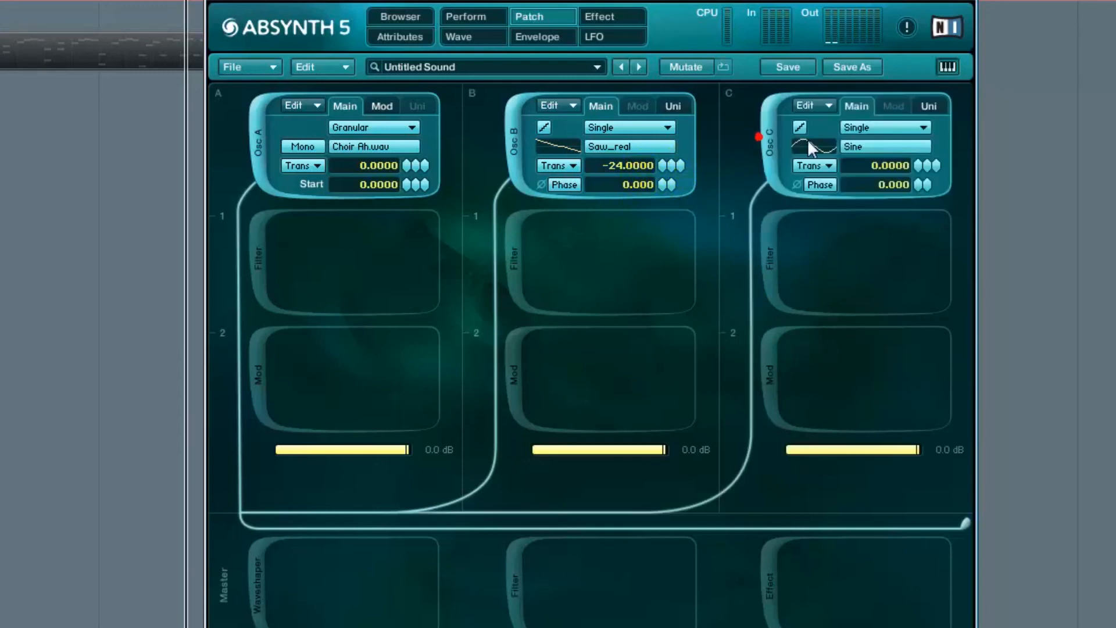
pyautogui.click(869, 149)
pyautogui.moveTo(913, 164); pyautogui.dragTo(920, 145)
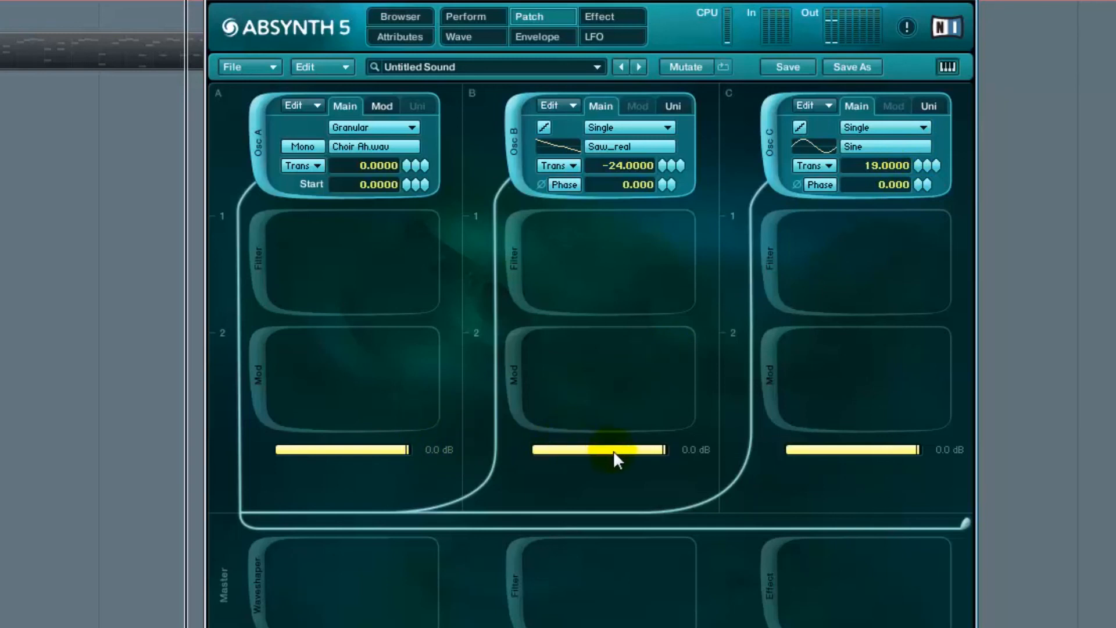
# Lower Osc B's channel level to -10.3 dB and Osc C's to -12.0 dB.
pyautogui.moveTo(653, 454); pyautogui.dragTo(570, 453)
pyautogui.moveTo(838, 450); pyautogui.dragTo(717, 465)
pyautogui.moveTo(607, 452); pyautogui.dragTo(573, 456)
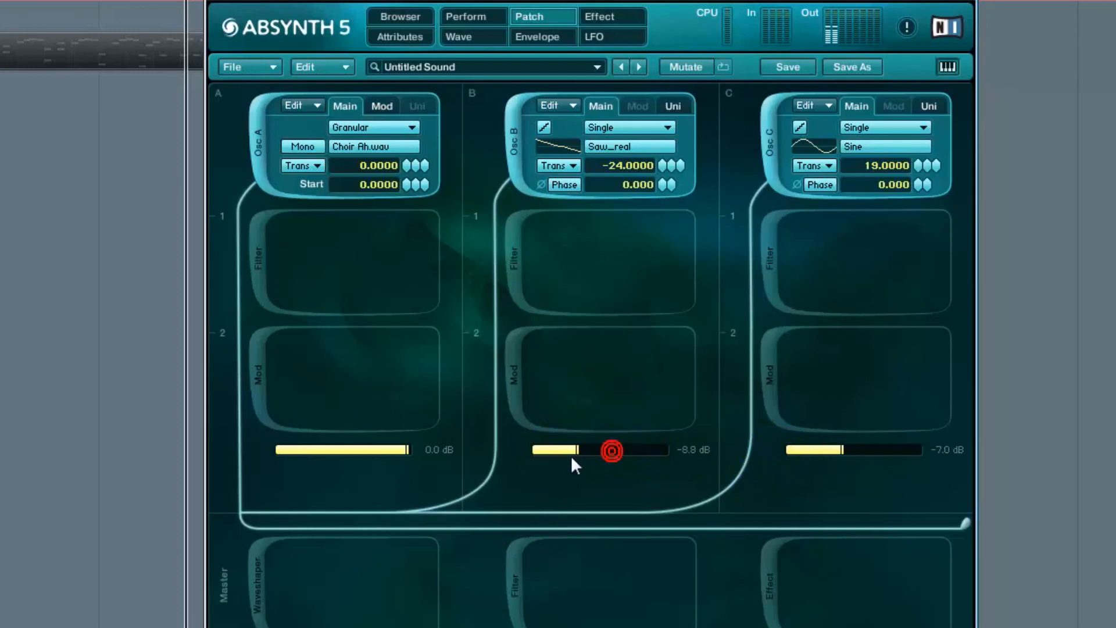
pyautogui.moveTo(835, 439); pyautogui.dragTo(798, 453)
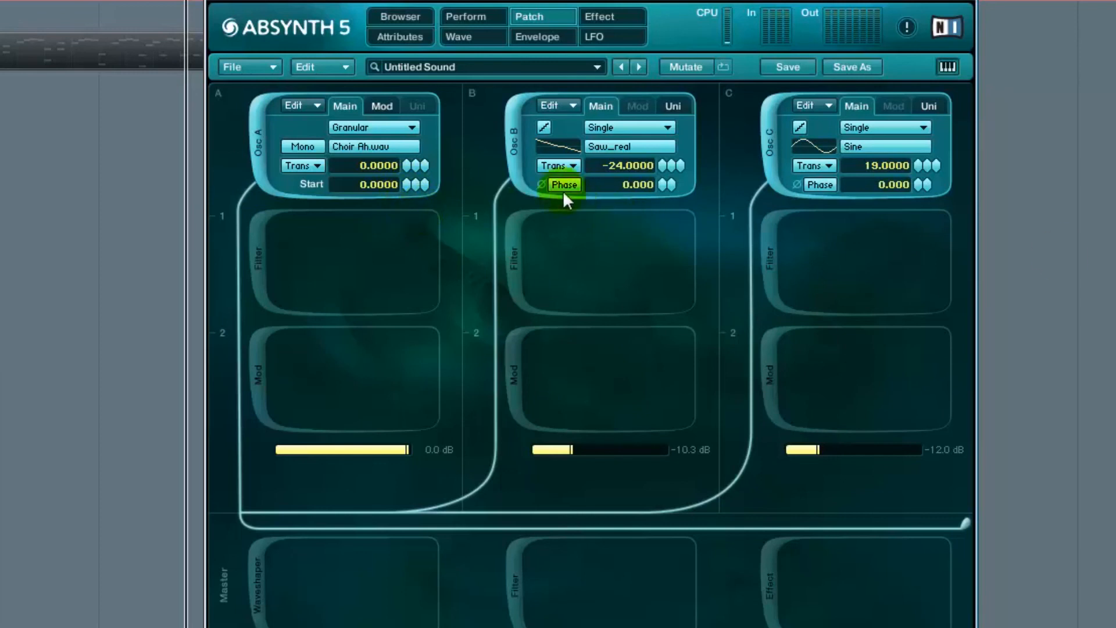
# Turn off Osc B and Osc C, leaving only Osc A active.
pyautogui.click(516, 129)
pyautogui.click(770, 139)
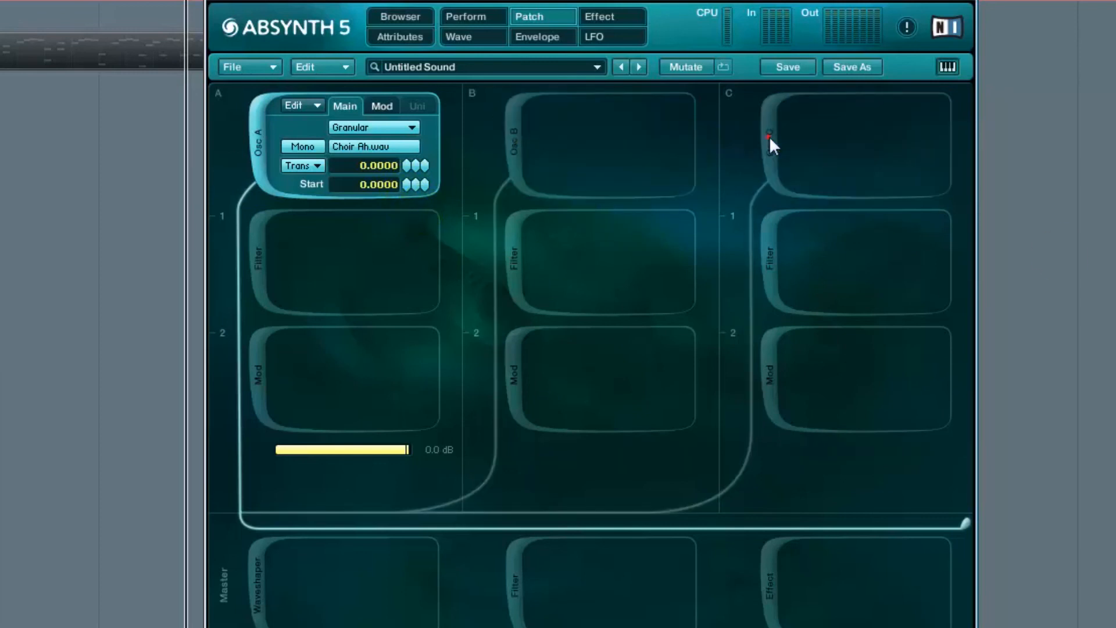